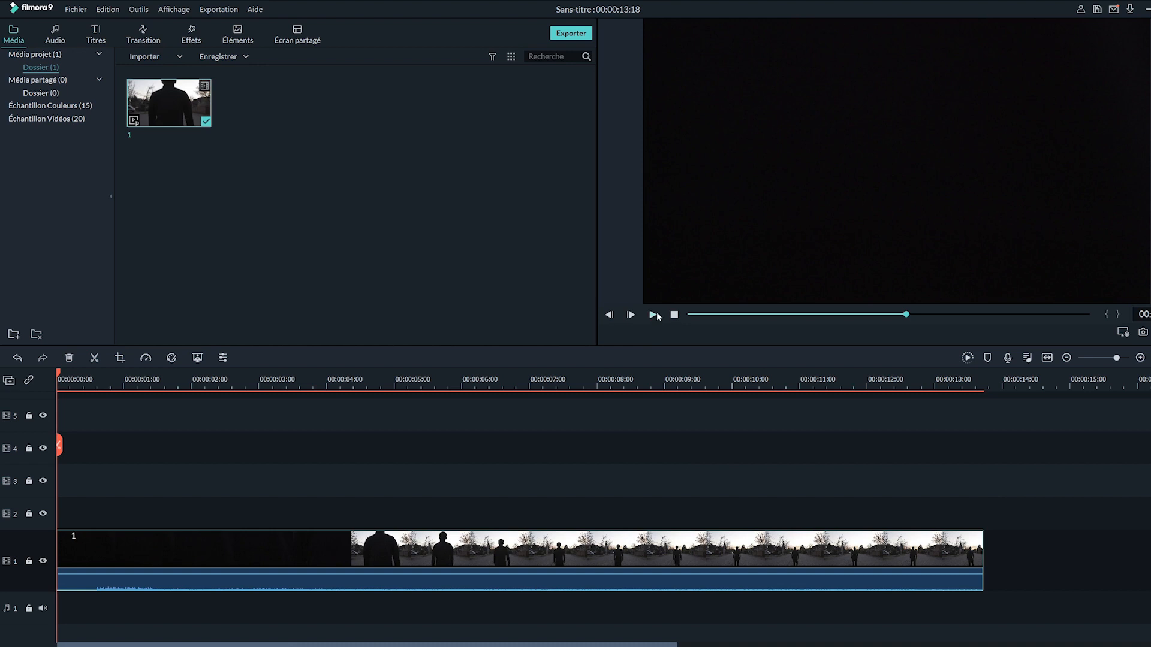
Trim most of the dark opening off clip 1, leaving about 10 seconds, and move the clip to the timeline's start.
{"action": "left_click", "coordinate": [655, 315]}
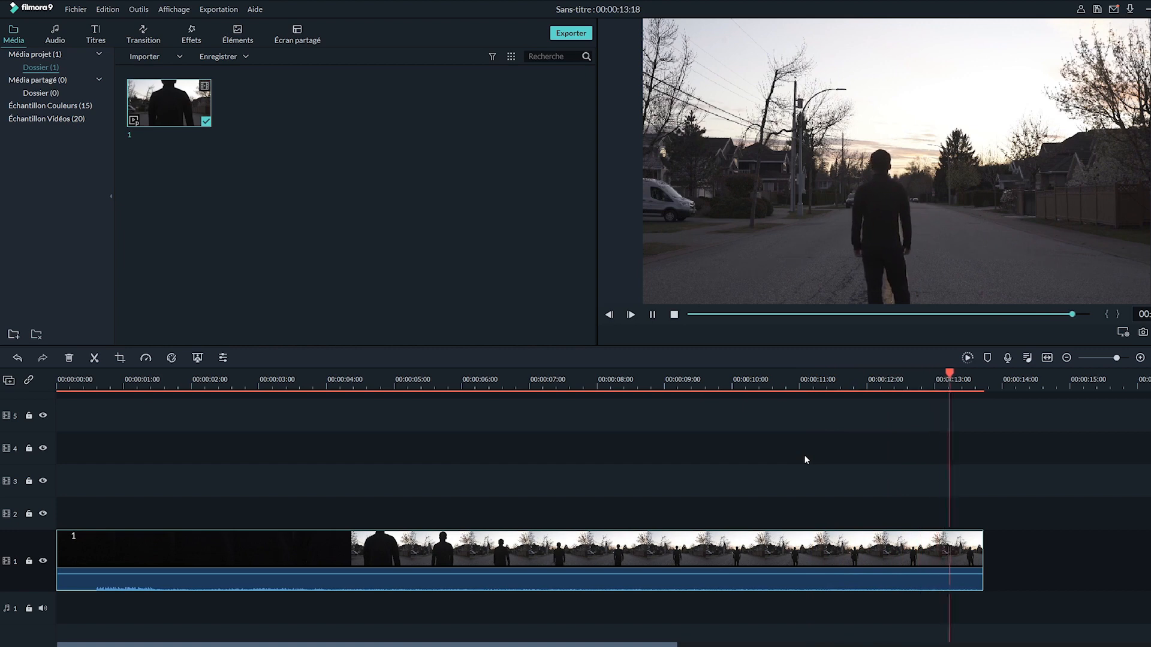
{"action": "left_click_drag", "start_coordinate": [59, 543], "coordinate": [341, 540]}
{"action": "left_click_drag", "start_coordinate": [131, 382], "coordinate": [57, 384]}
{"action": "left_click_drag", "start_coordinate": [199, 542], "coordinate": [314, 546]}
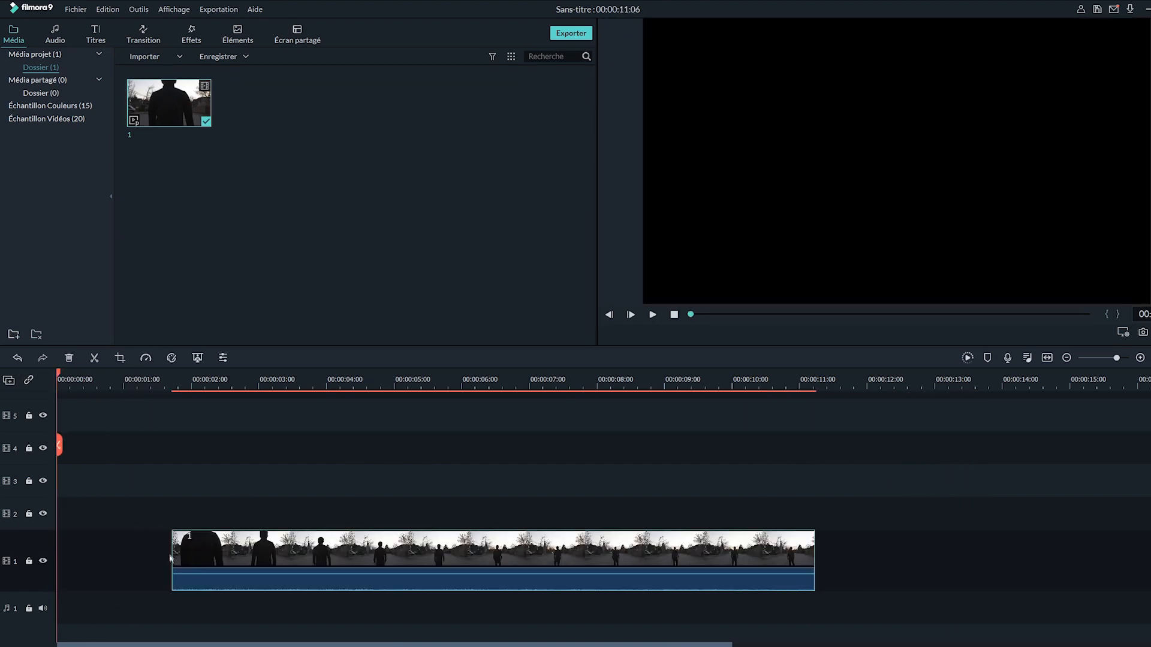
{"action": "left_click_drag", "start_coordinate": [170, 559], "coordinate": [108, 557]}
{"action": "left_click_drag", "start_coordinate": [177, 382], "coordinate": [218, 382]}
{"action": "key", "text": "alt+bracketleft"}
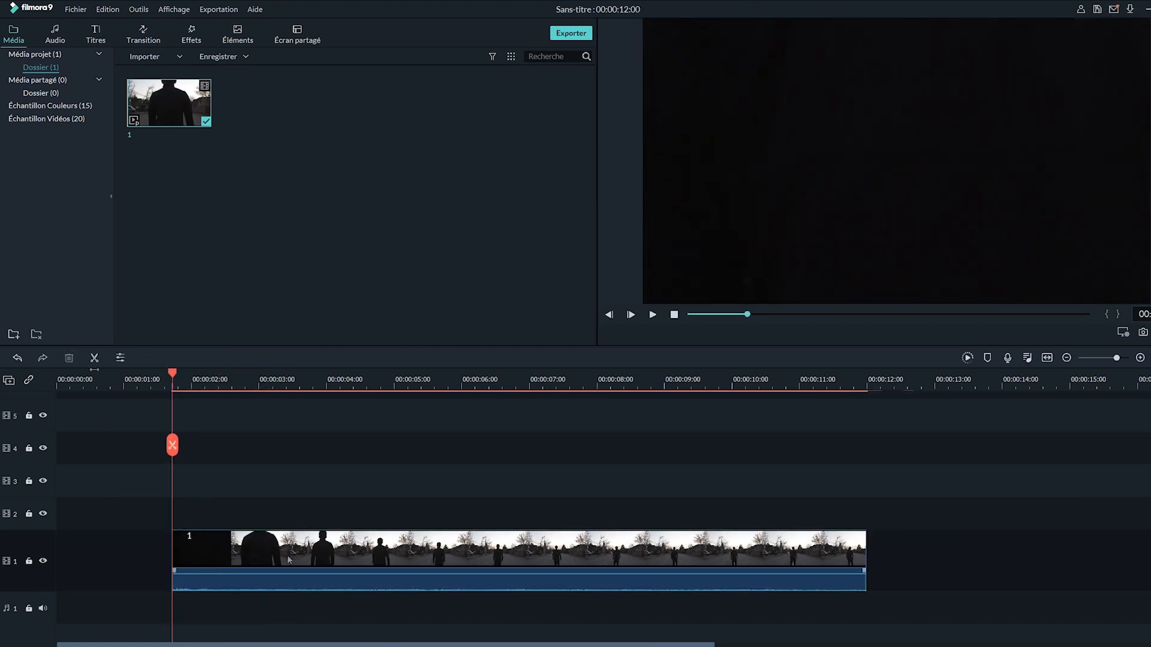
{"action": "left_click_drag", "start_coordinate": [288, 559], "coordinate": [172, 559]}
{"action": "key", "text": "Home"}
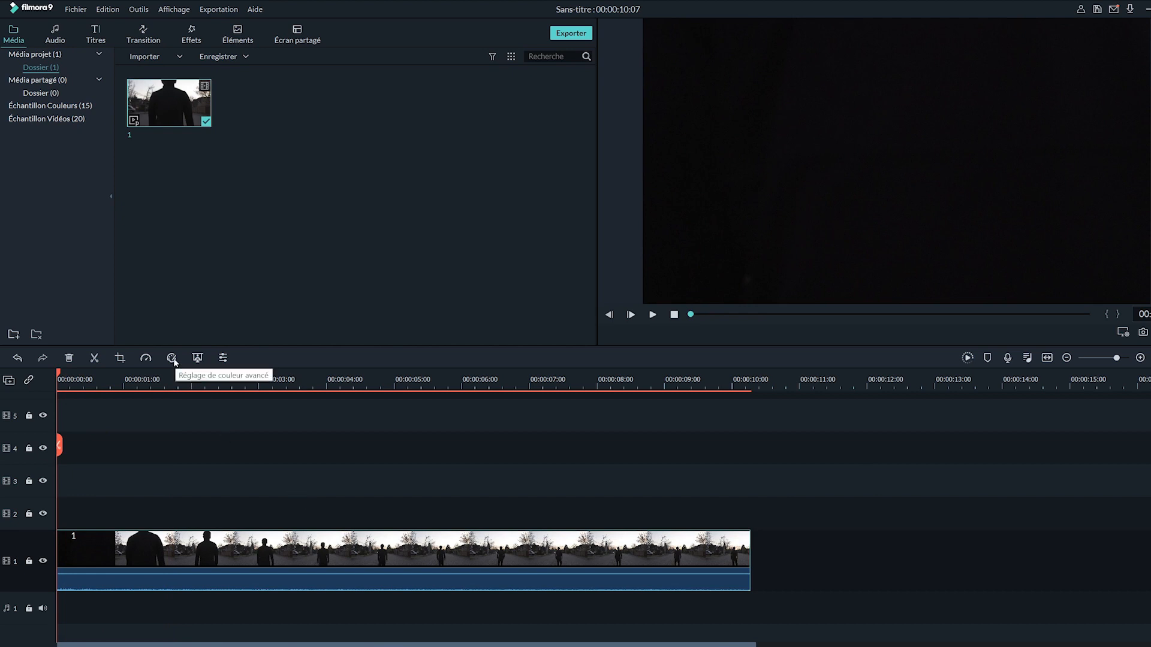
In the clip's advanced colour correction, set the white balance temperature to -66.54 and shift the tint toward purple.
{"action": "left_click", "coordinate": [173, 359]}
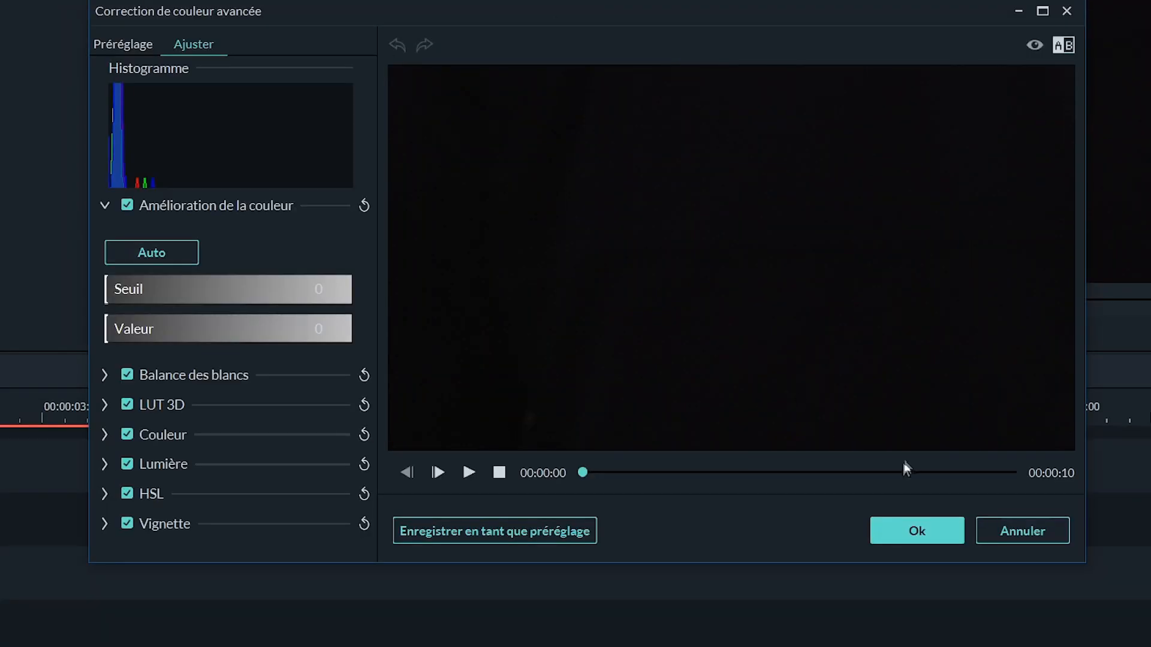
{"action": "left_click", "coordinate": [914, 472]}
{"action": "left_click", "coordinate": [103, 376]}
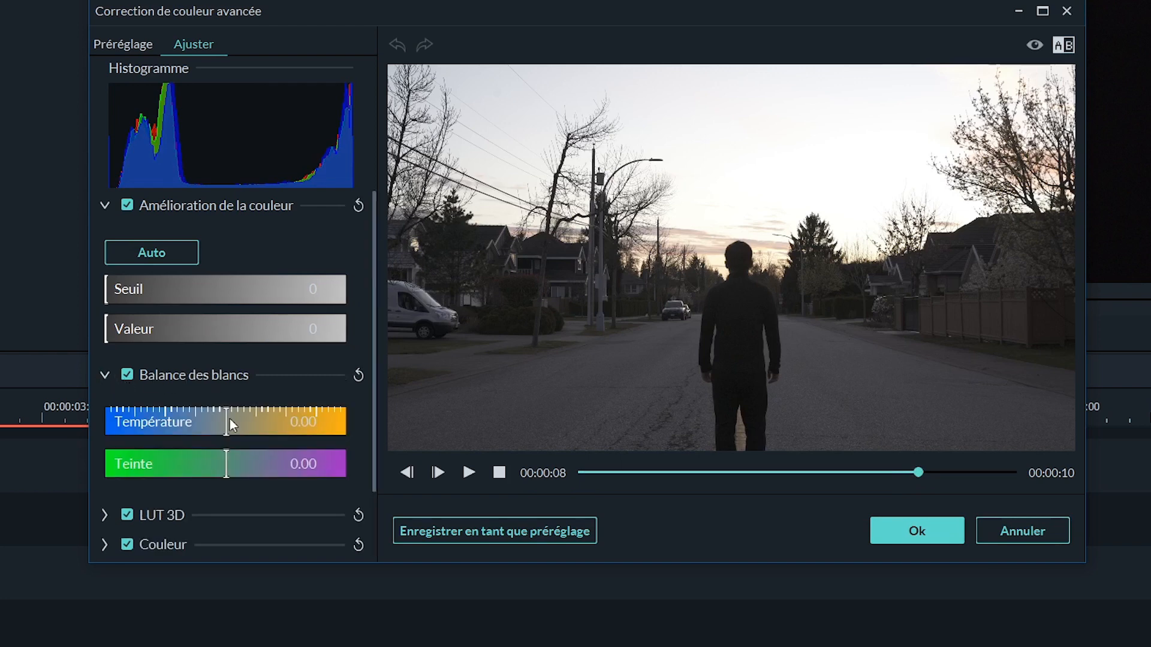
{"action": "left_click_drag", "start_coordinate": [223, 420], "coordinate": [119, 420]}
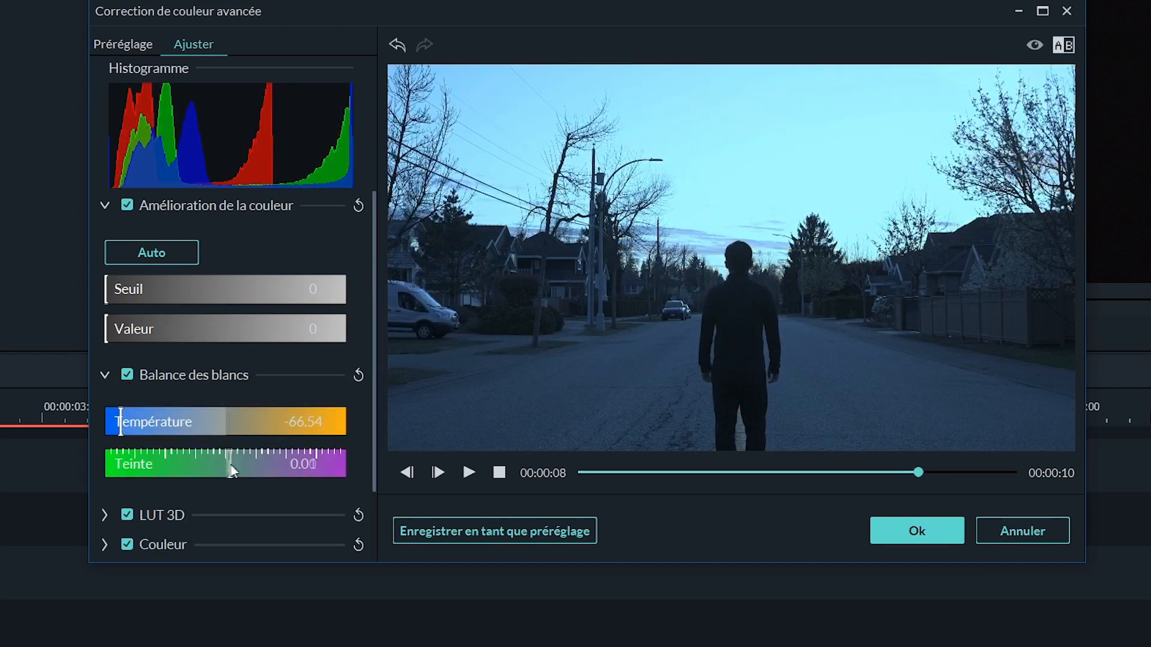
{"action": "left_click_drag", "start_coordinate": [231, 467], "coordinate": [280, 462]}
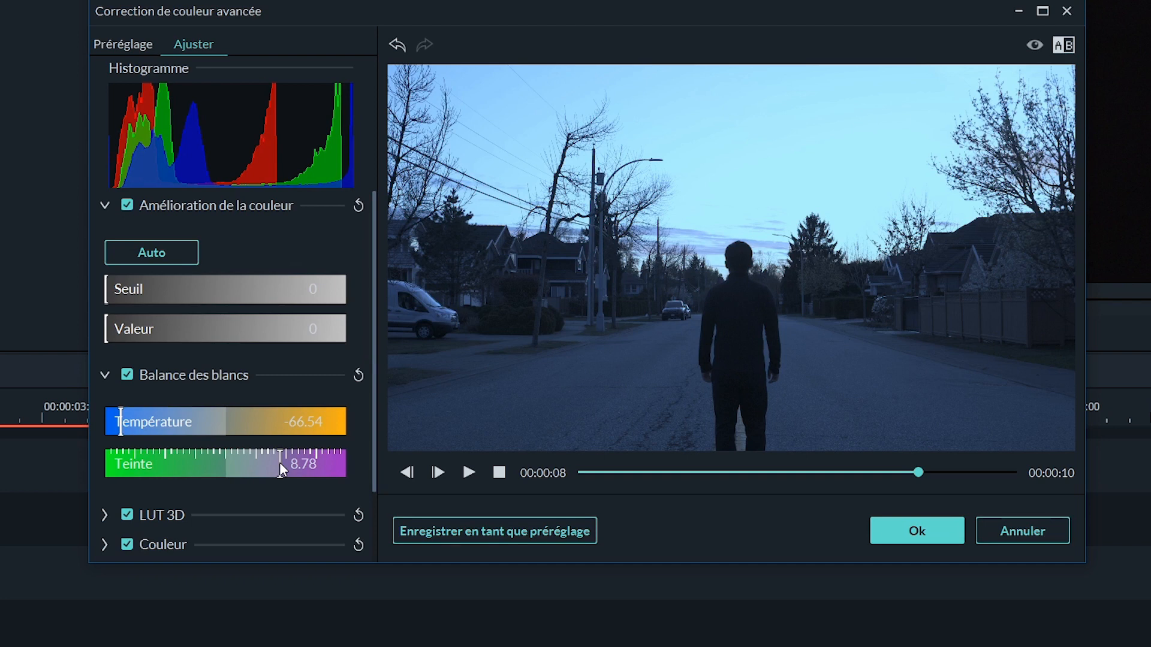
Set the clip's exposure to -7, brightness to -25, contrast to 47, vibrance to 22 and saturation to 18.
{"action": "left_click", "coordinate": [210, 542]}
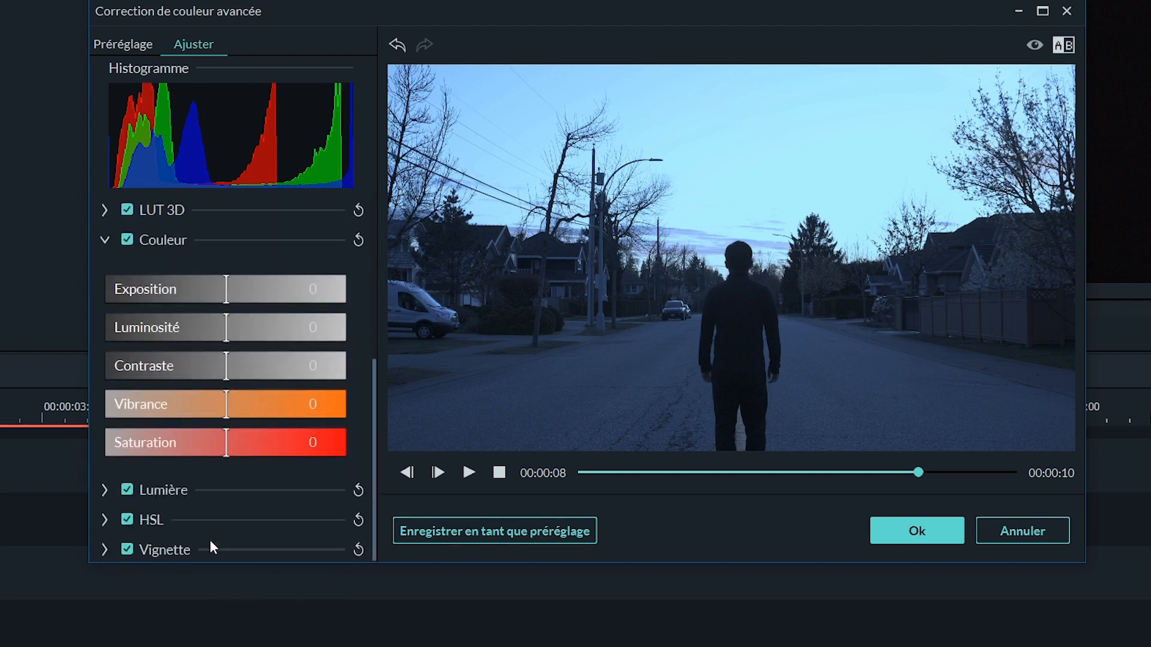
{"action": "left_click", "coordinate": [106, 490]}
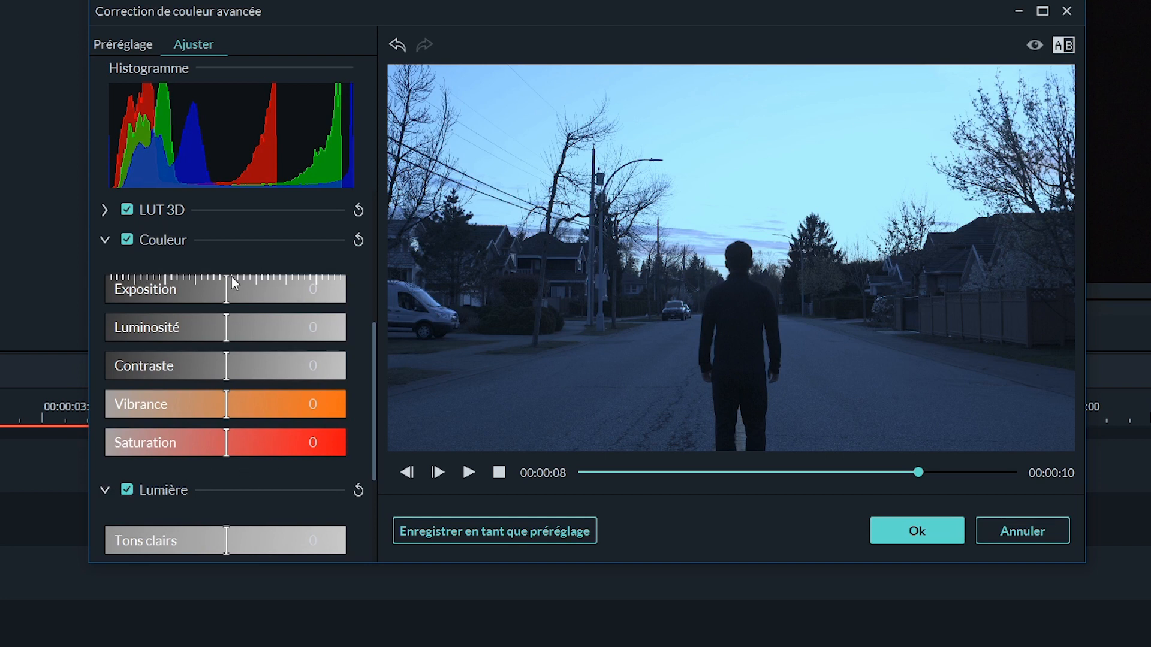
{"action": "left_click_drag", "start_coordinate": [232, 276], "coordinate": [217, 284]}
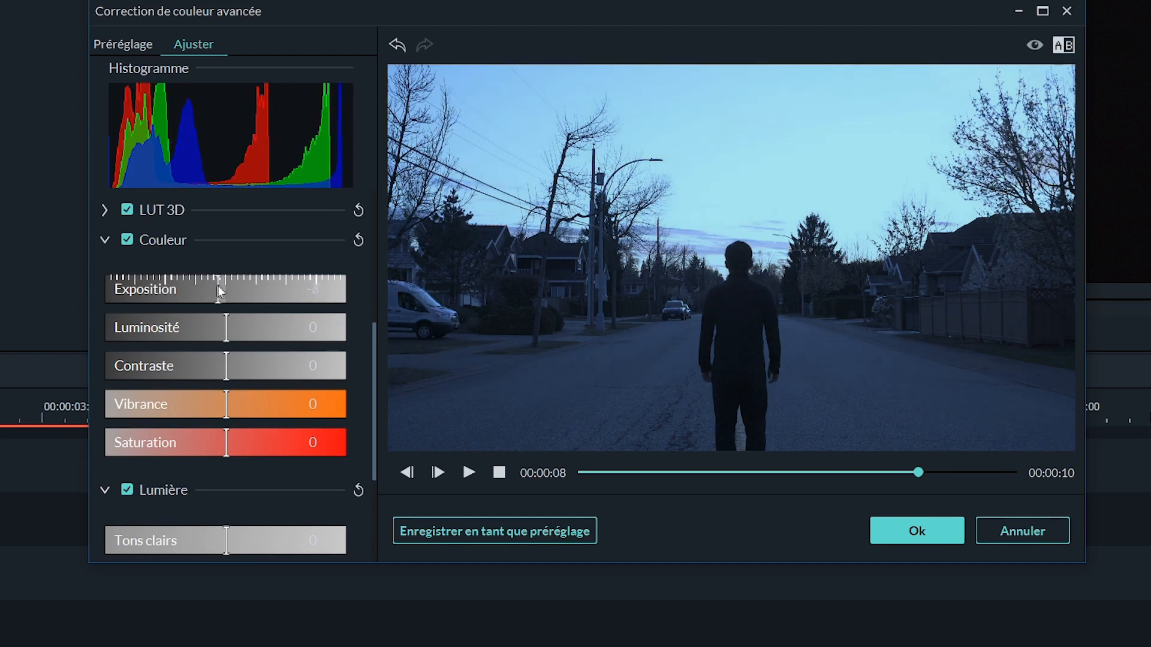
{"action": "left_click_drag", "start_coordinate": [226, 327], "coordinate": [195, 322]}
{"action": "left_click_drag", "start_coordinate": [226, 365], "coordinate": [283, 363]}
{"action": "left_click_drag", "start_coordinate": [226, 404], "coordinate": [251, 405]}
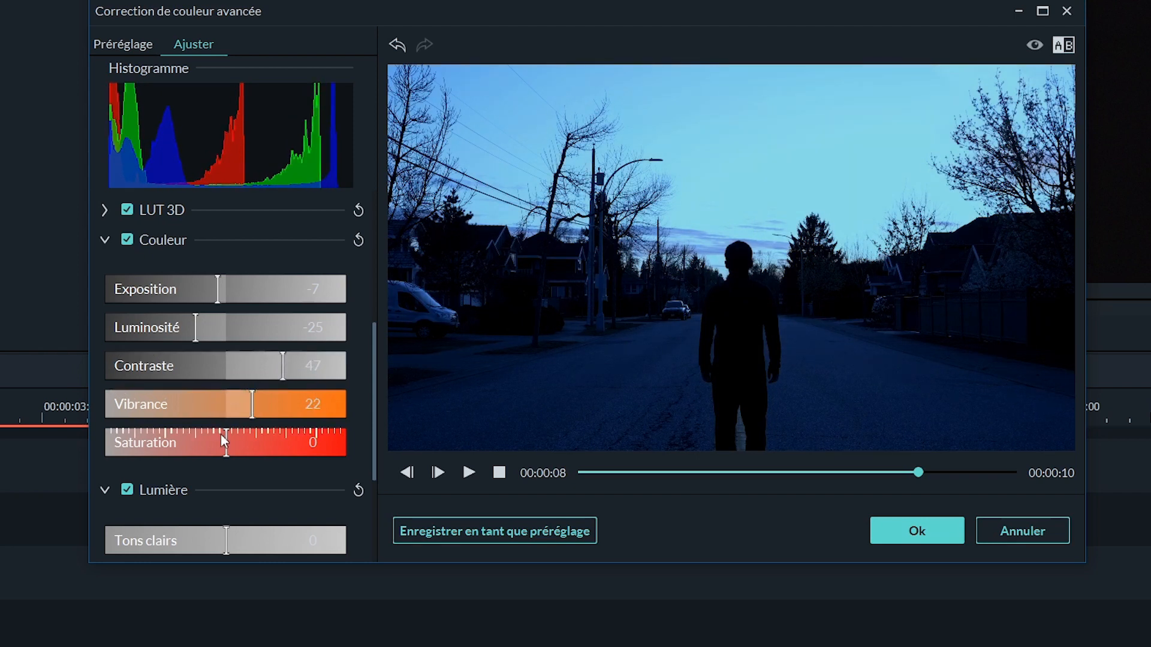
{"action": "mouse_move", "coordinate": [226, 443]}
{"action": "left_mouse_down"}
{"action": "mouse_move", "coordinate": [250, 448]}
{"action": "mouse_move", "coordinate": [248, 438]}
{"action": "left_mouse_up"}
Set the light adjustments to highlights -100, shadows 39, whites -25 and blacks -26.
{"action": "scroll", "coordinate": [282, 542], "scroll_direction": "down", "scroll_amount": 3}
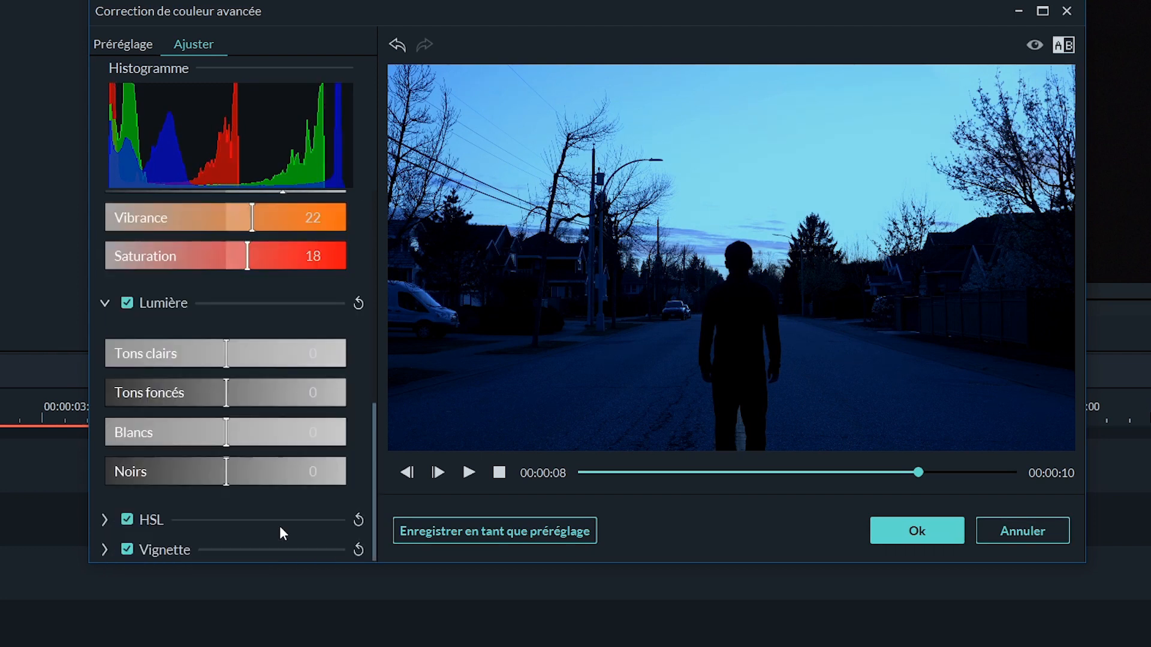
{"action": "left_click_drag", "start_coordinate": [196, 353], "coordinate": [98, 376]}
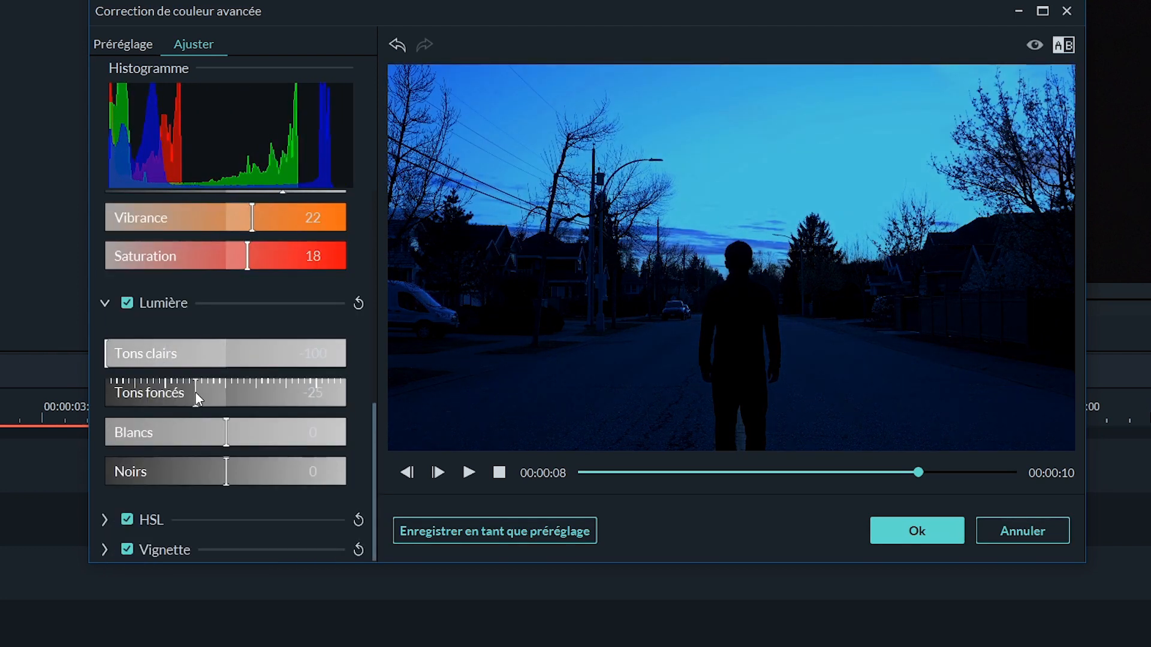
{"action": "left_click_drag", "start_coordinate": [226, 393], "coordinate": [273, 394]}
{"action": "left_click_drag", "start_coordinate": [225, 432], "coordinate": [195, 432]}
{"action": "left_click_drag", "start_coordinate": [226, 471], "coordinate": [194, 478]}
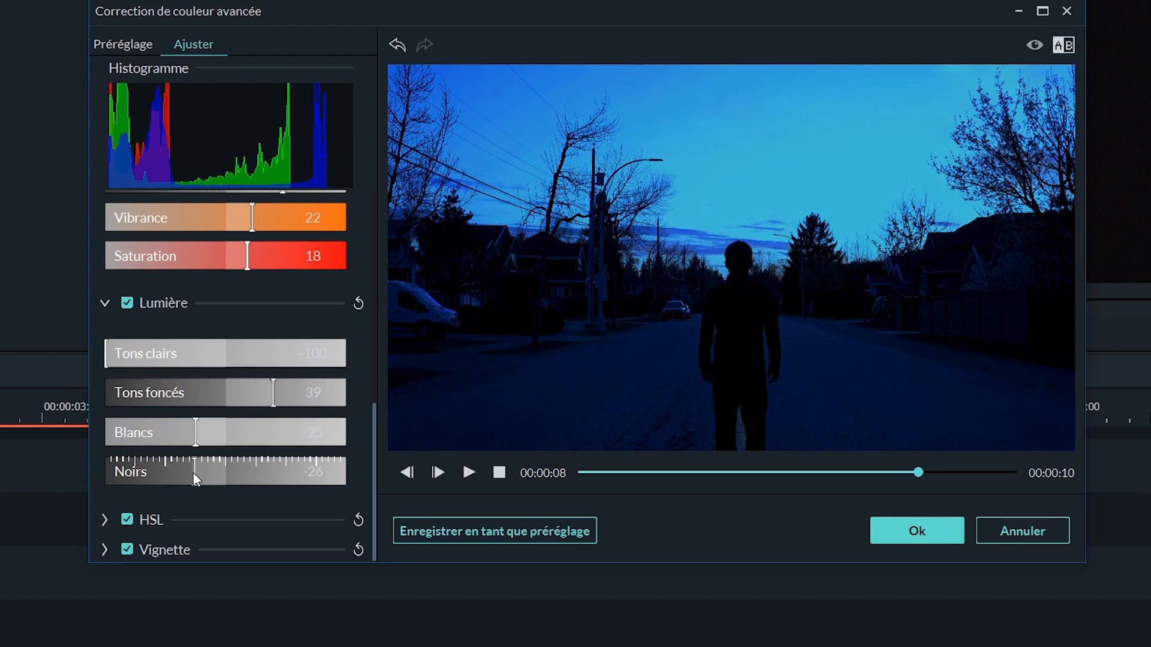
Set the cyan HSL hue to 84, saturation to 26 and luminance to 55, and apply the colour correction.
{"action": "left_click", "coordinate": [98, 521]}
{"action": "scroll", "coordinate": [244, 503], "scroll_direction": "down", "scroll_amount": 3}
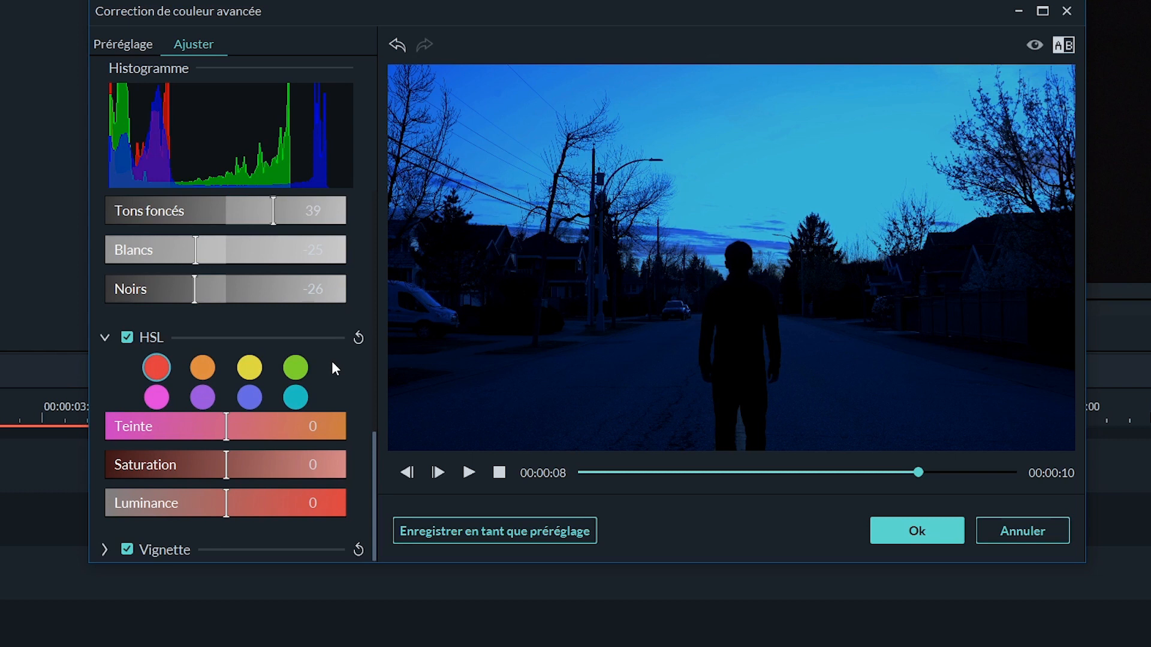
{"action": "left_click", "coordinate": [298, 398]}
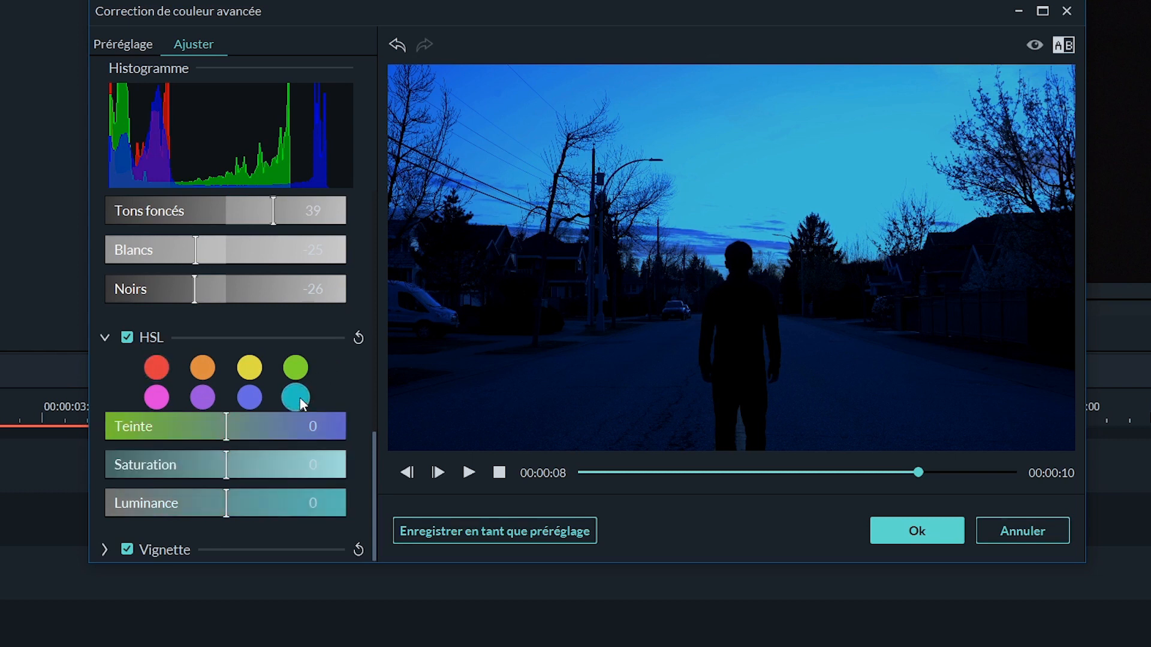
{"action": "left_click_drag", "start_coordinate": [226, 427], "coordinate": [327, 426]}
{"action": "left_click_drag", "start_coordinate": [226, 466], "coordinate": [257, 466]}
{"action": "left_click_drag", "start_coordinate": [226, 504], "coordinate": [293, 490]}
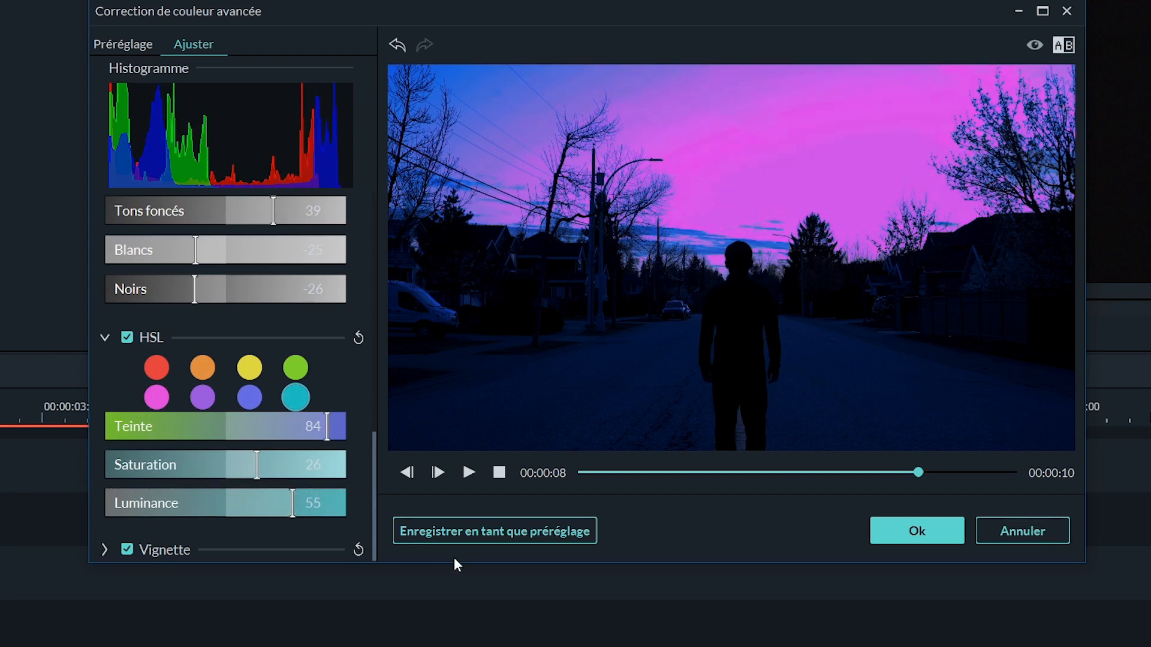
{"action": "left_click", "coordinate": [936, 532]}
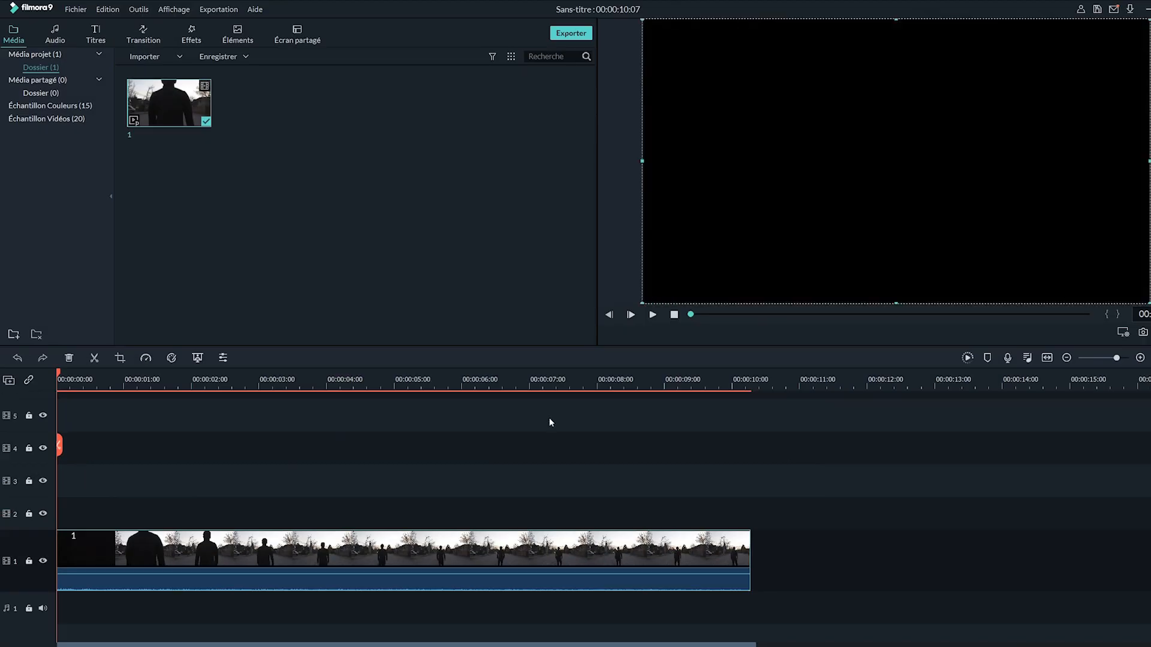
{"action": "left_click", "coordinate": [509, 381]}
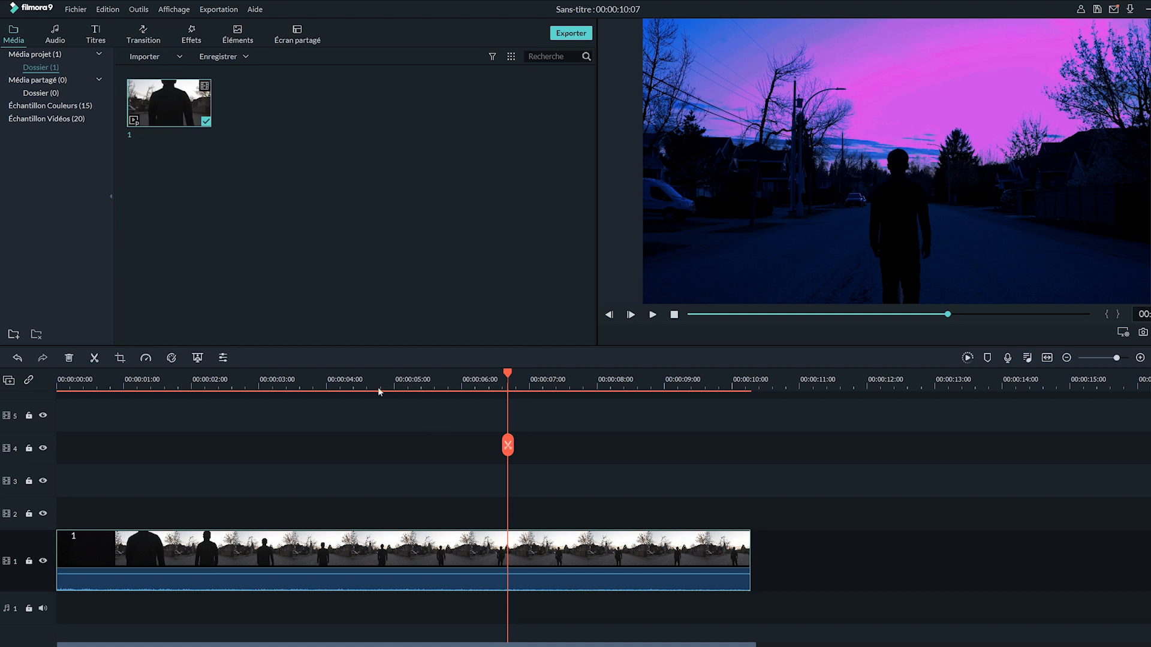
Add the Aberration chromatique effect on track 2 and extend it over the whole clip.
{"action": "left_click", "coordinate": [195, 42]}
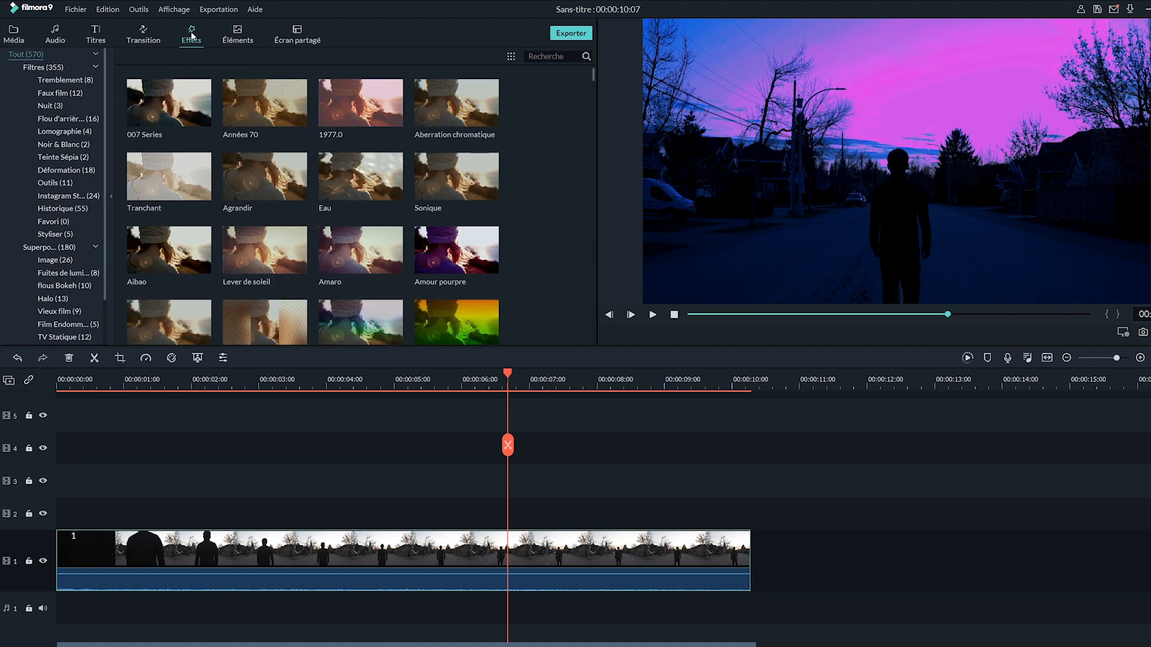
{"action": "type", "text": "cr"}
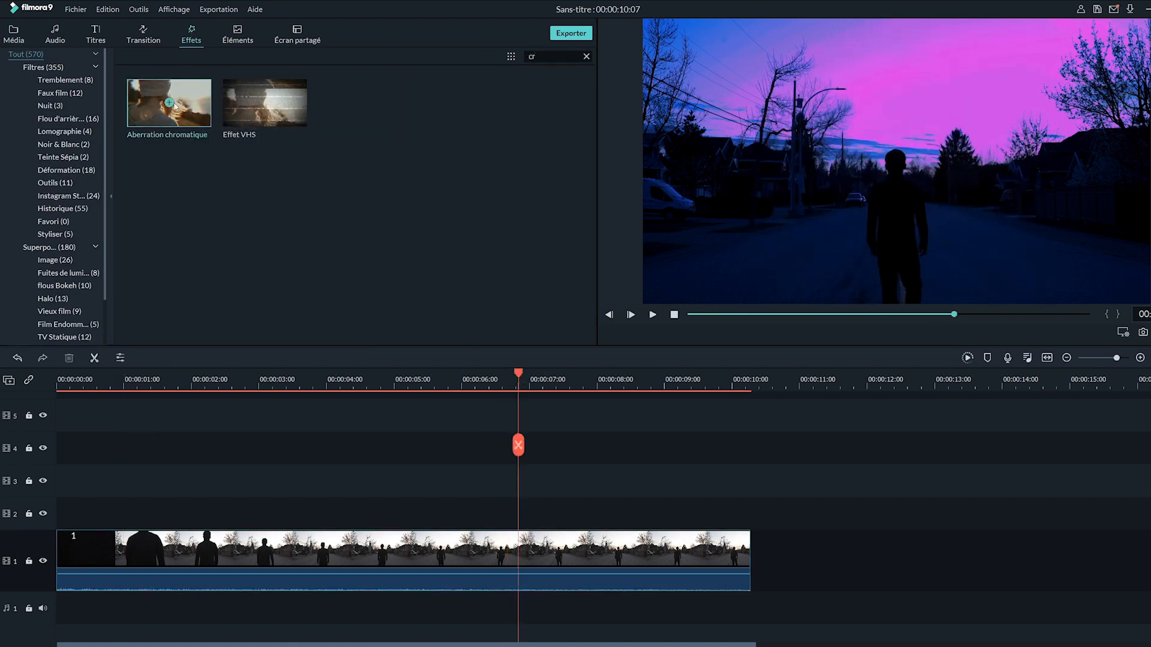
{"action": "left_click_drag", "start_coordinate": [198, 117], "coordinate": [65, 507]}
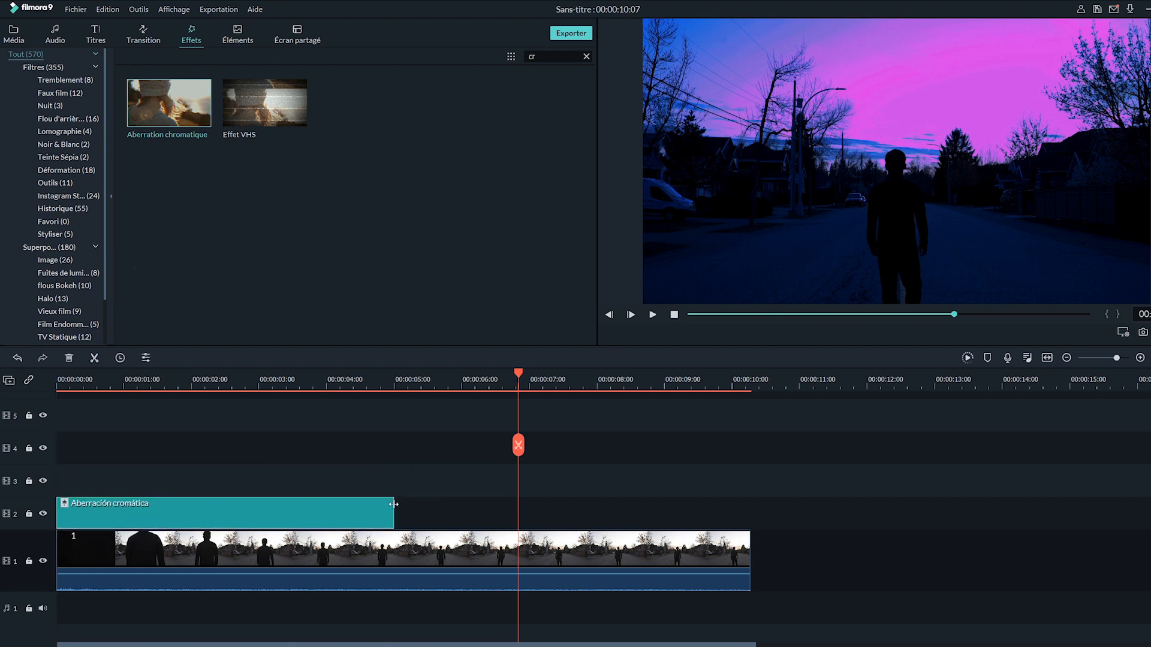
{"action": "left_click_drag", "start_coordinate": [394, 507], "coordinate": [750, 532]}
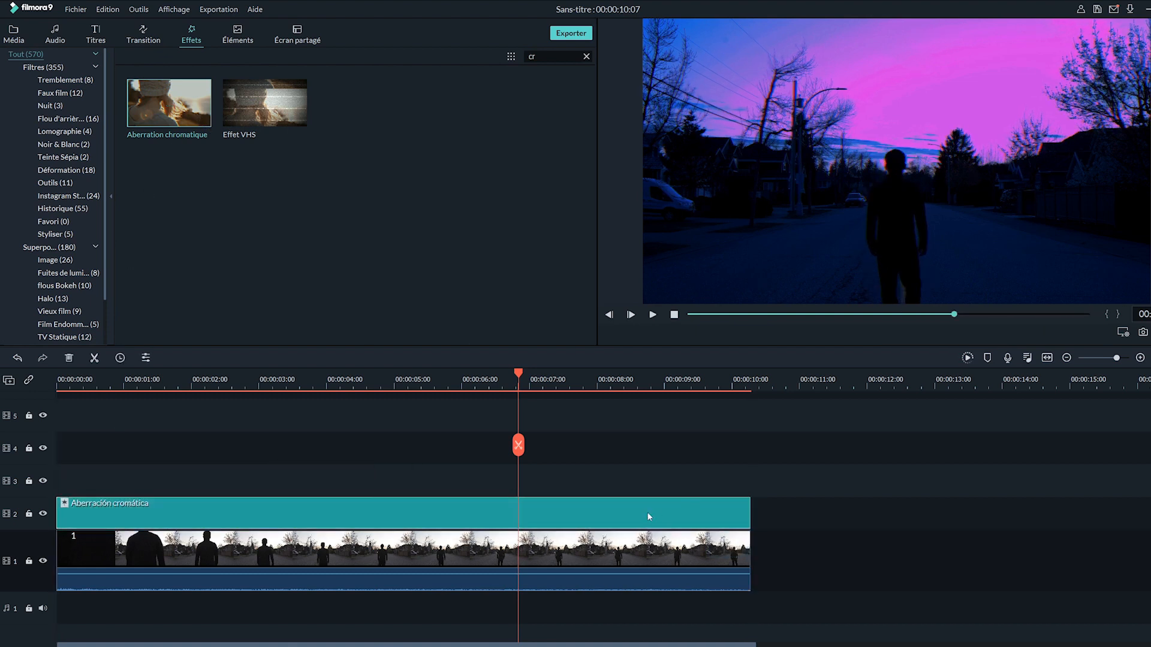
Add the Vieille vidéo effect on track 3 and extend it over the whole clip.
{"action": "left_click", "coordinate": [586, 56]}
{"action": "type", "text": "vid"}
{"action": "left_click_drag", "start_coordinate": [360, 102], "coordinate": [81, 480]}
{"action": "left_click_drag", "start_coordinate": [394, 477], "coordinate": [752, 477]}
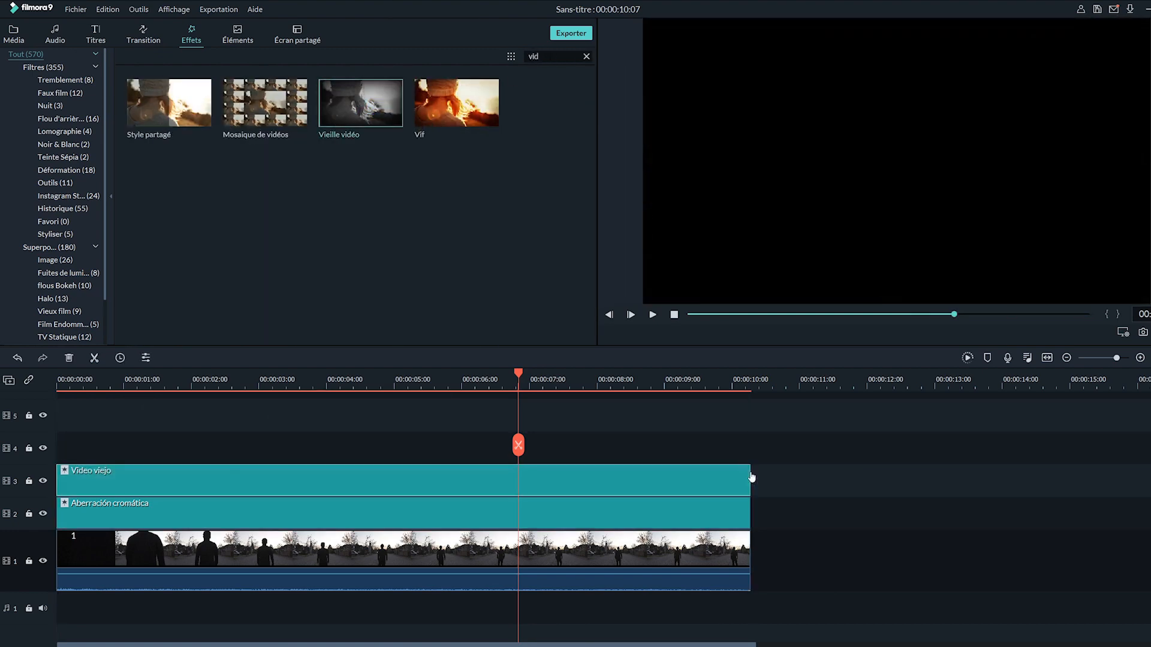
Lower the old video effect's Disparaître value to 82 and confirm the effect settings.
{"action": "double_click", "coordinate": [624, 479]}
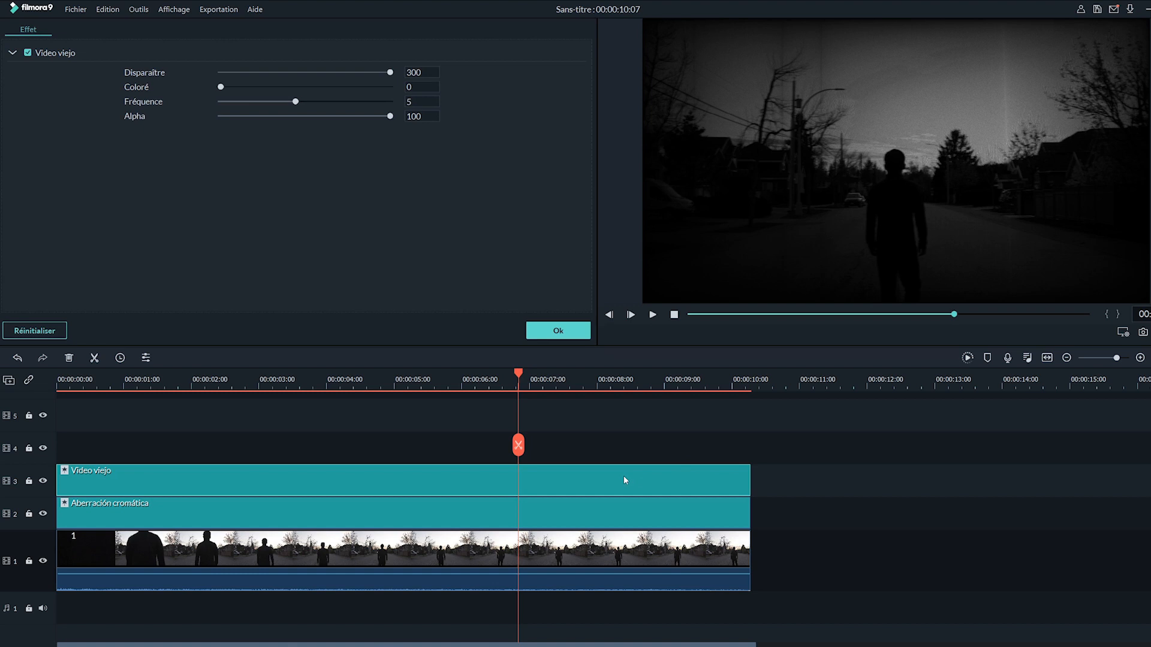
{"action": "left_click_drag", "start_coordinate": [390, 73], "coordinate": [267, 66]}
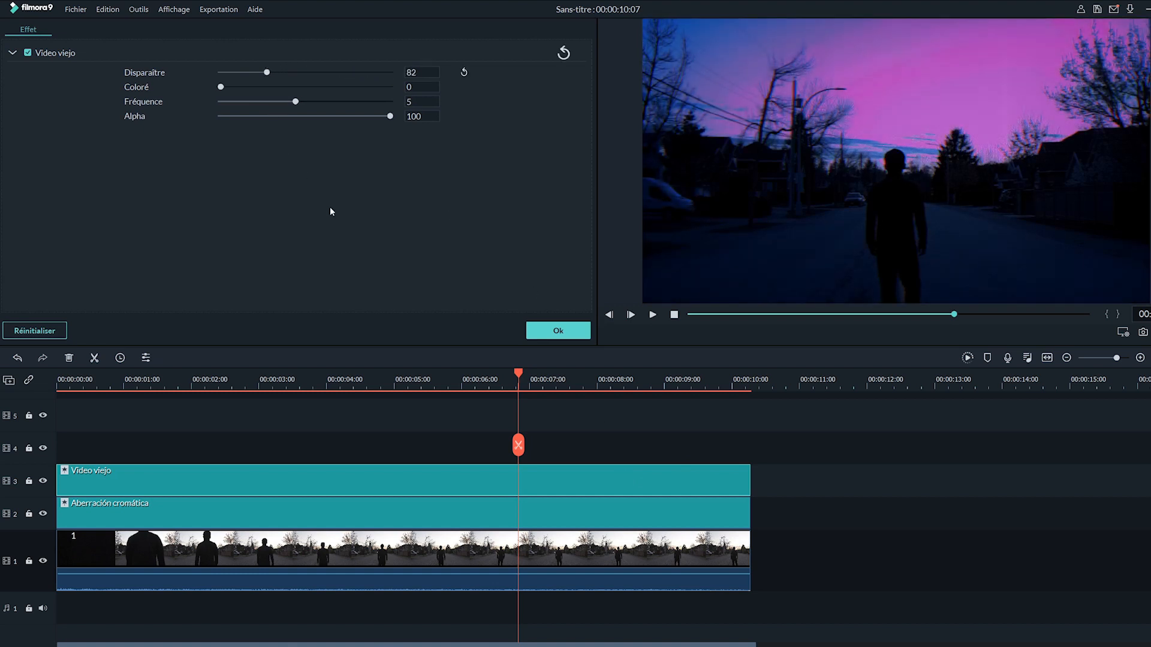
{"action": "left_click", "coordinate": [558, 331]}
Add the Statique effect on track 4 and extend it over the whole clip.
{"action": "type", "text": "st"}
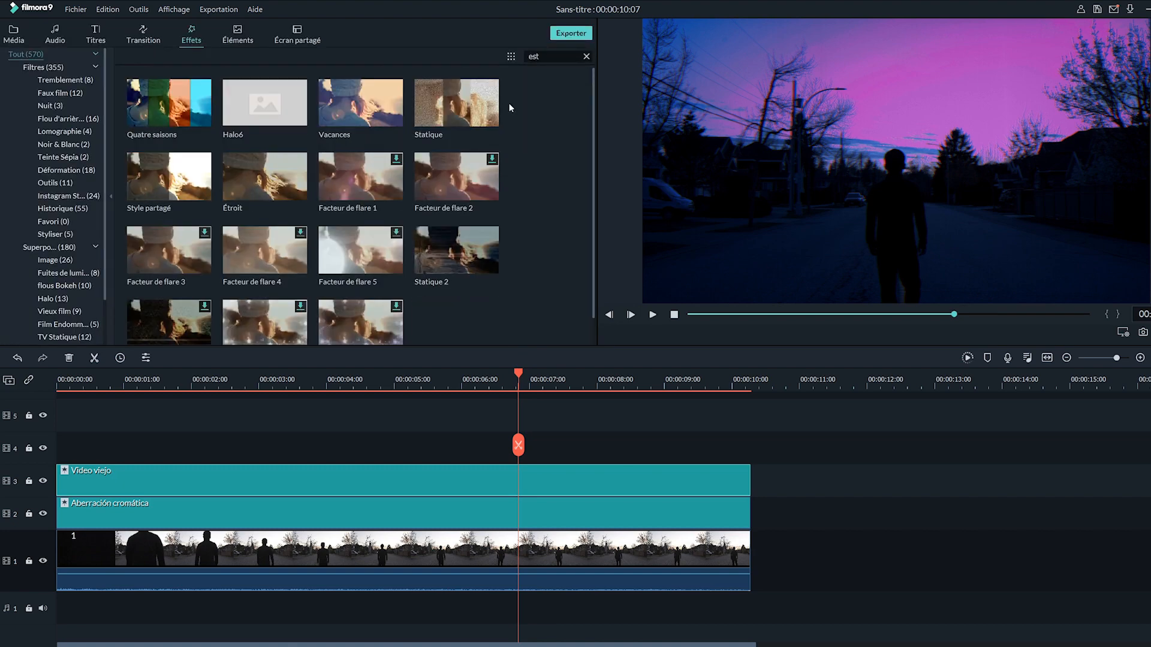
{"action": "left_click_drag", "start_coordinate": [455, 103], "coordinate": [63, 455]}
{"action": "left_click_drag", "start_coordinate": [396, 440], "coordinate": [750, 442]}
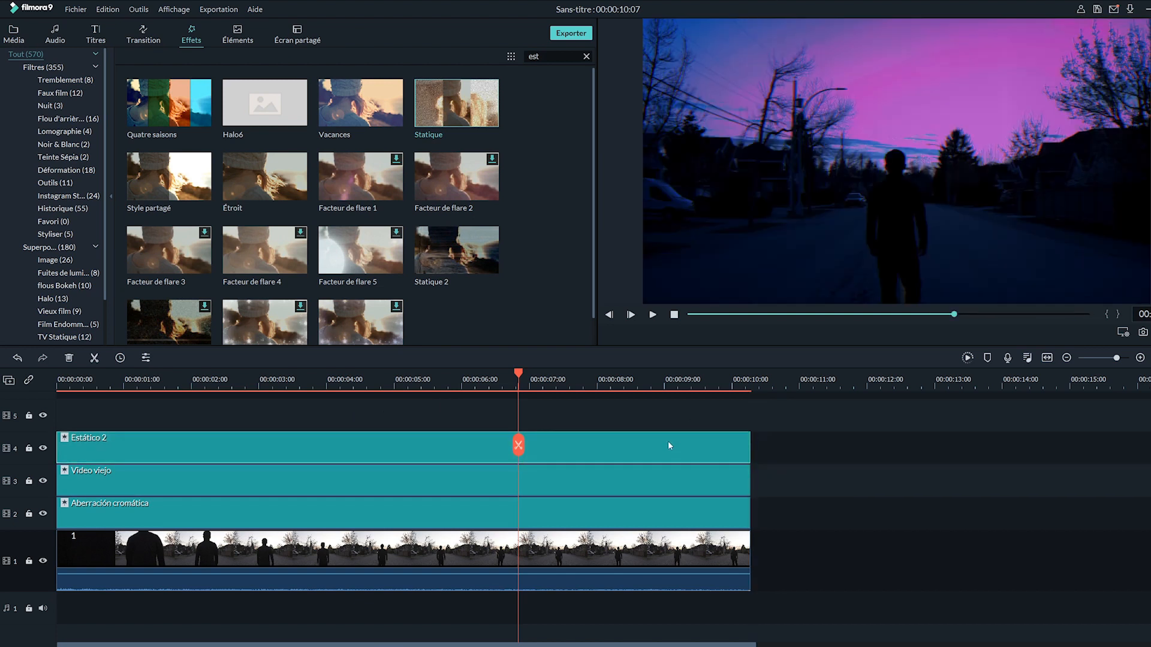
{"action": "left_click", "coordinate": [301, 383]}
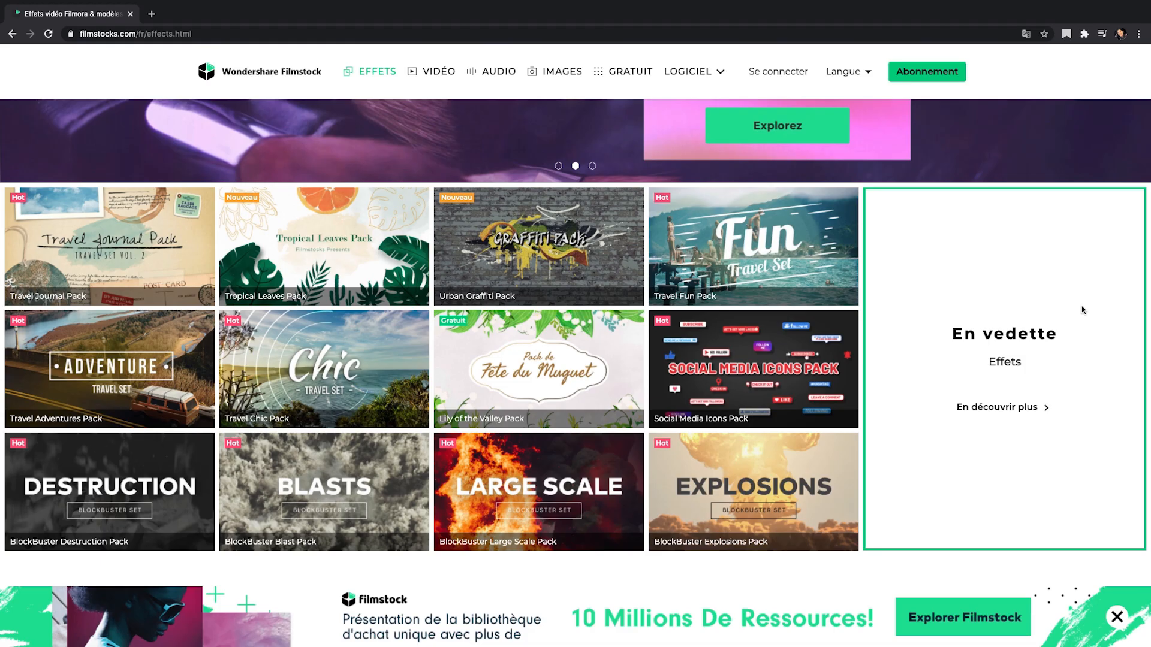
Look over the Filmstock website's effects page and dismiss its promotional banner.
{"action": "scroll", "coordinate": [1083, 310], "scroll_direction": "up", "scroll_amount": 5}
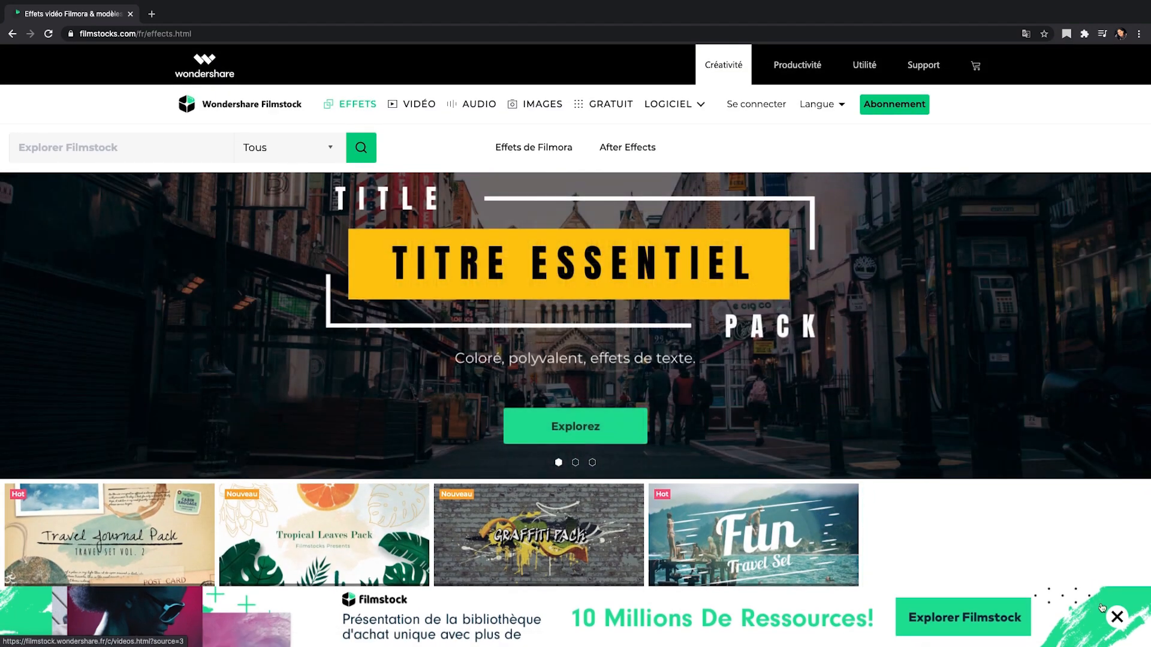
{"action": "left_click", "coordinate": [1117, 616]}
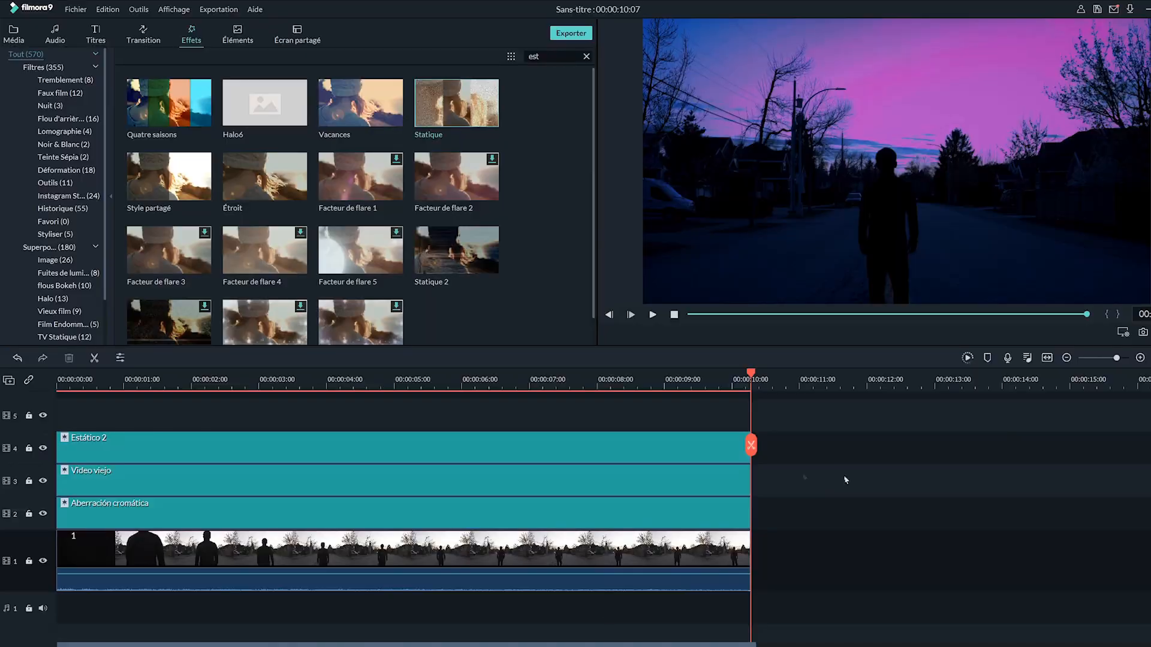
Add the Smoke Fog 02 VFX element on track 5 at the start of the timeline.
{"action": "left_click", "coordinate": [248, 35]}
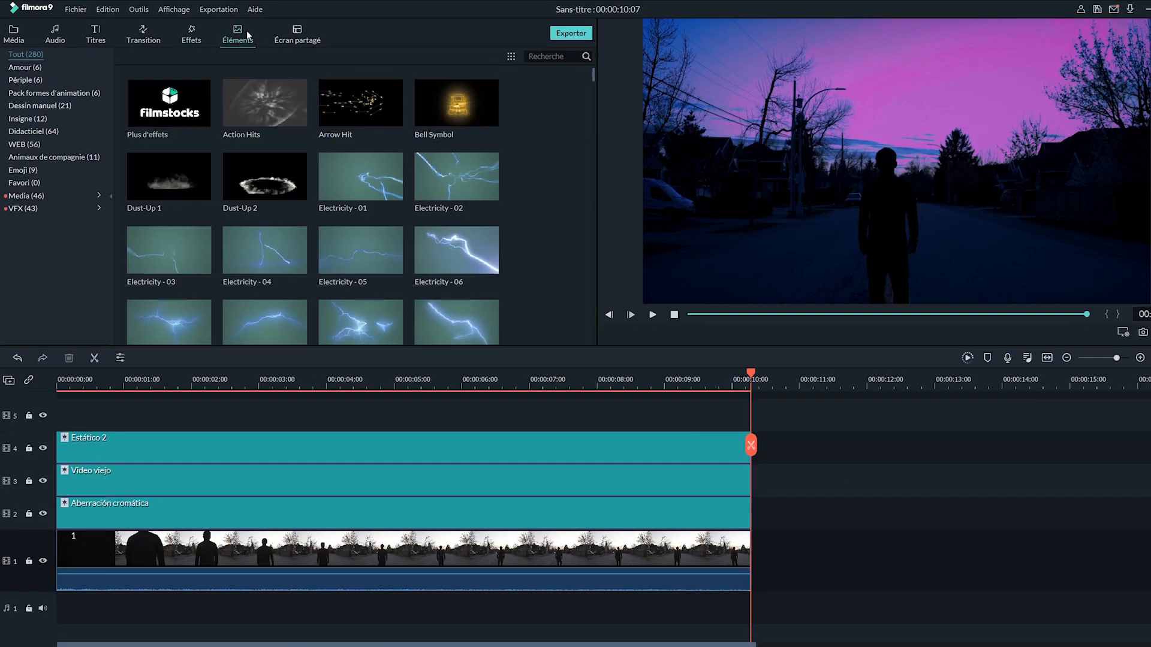
{"action": "left_click", "coordinate": [23, 208]}
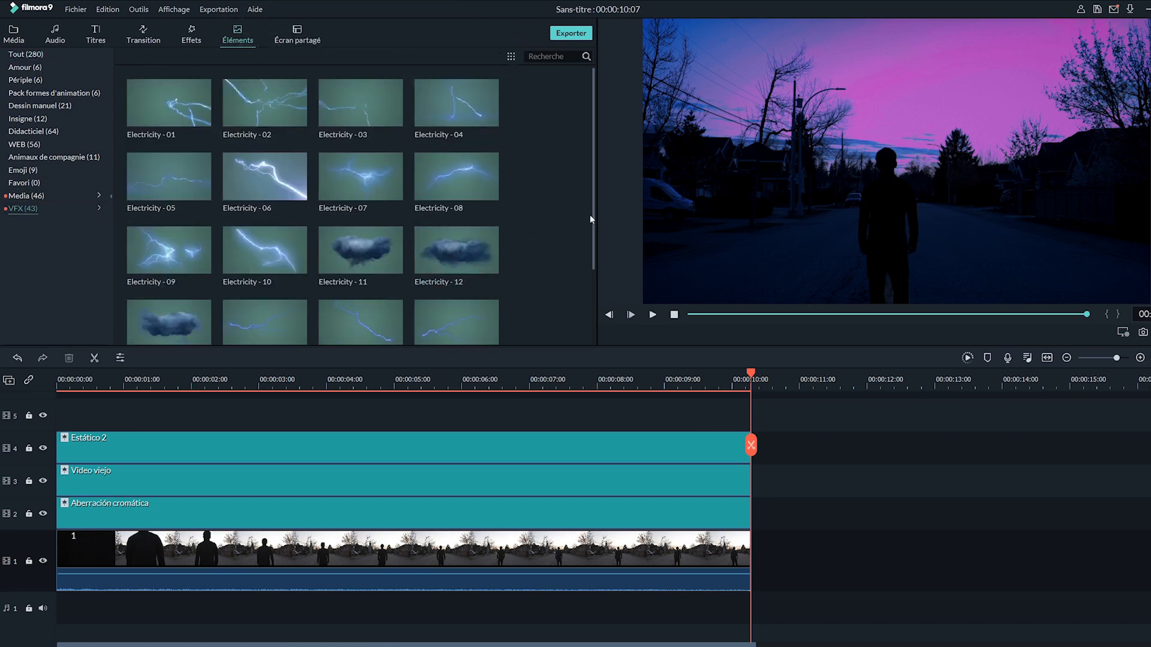
{"action": "scroll", "coordinate": [591, 231], "scroll_direction": "down", "scroll_amount": 6}
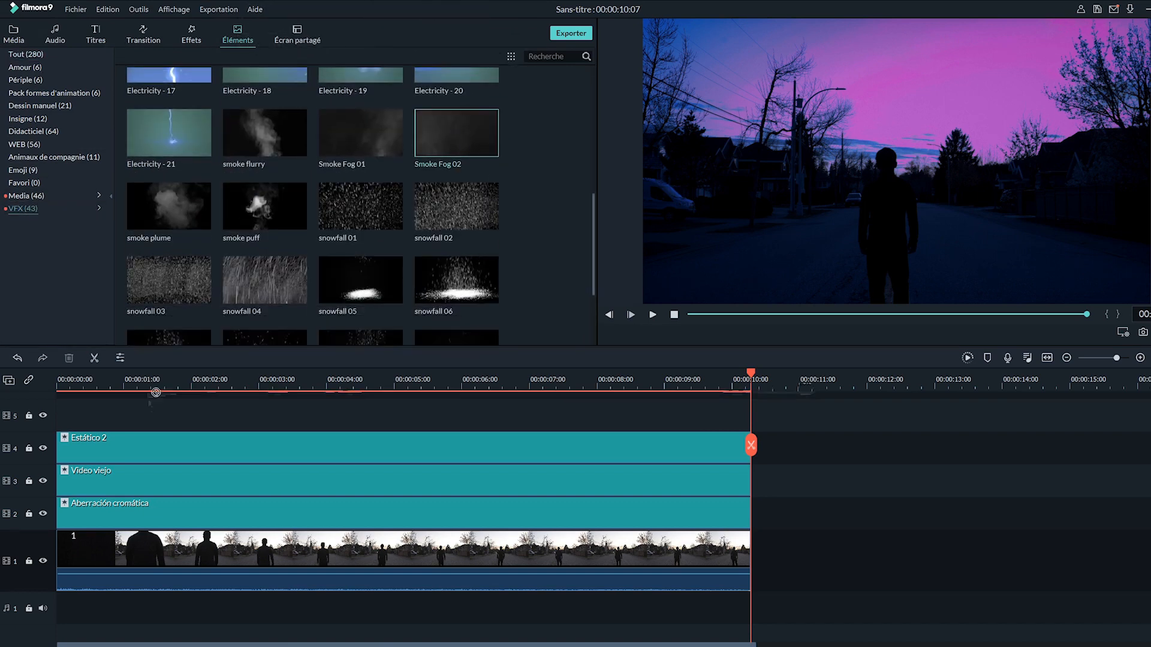
{"action": "left_click_drag", "start_coordinate": [156, 392], "coordinate": [96, 414]}
Lower the Smoke Fog 02 clip's opacity to 51.72% and confirm the settings.
{"action": "left_click", "coordinate": [465, 379]}
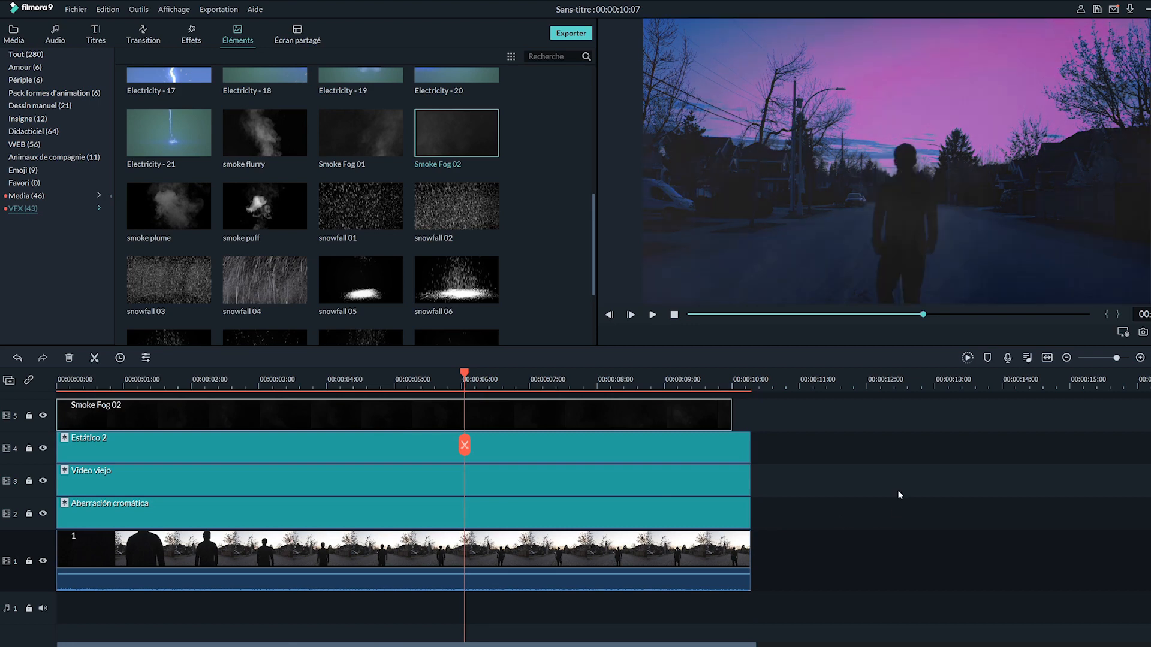
{"action": "double_click", "coordinate": [582, 415]}
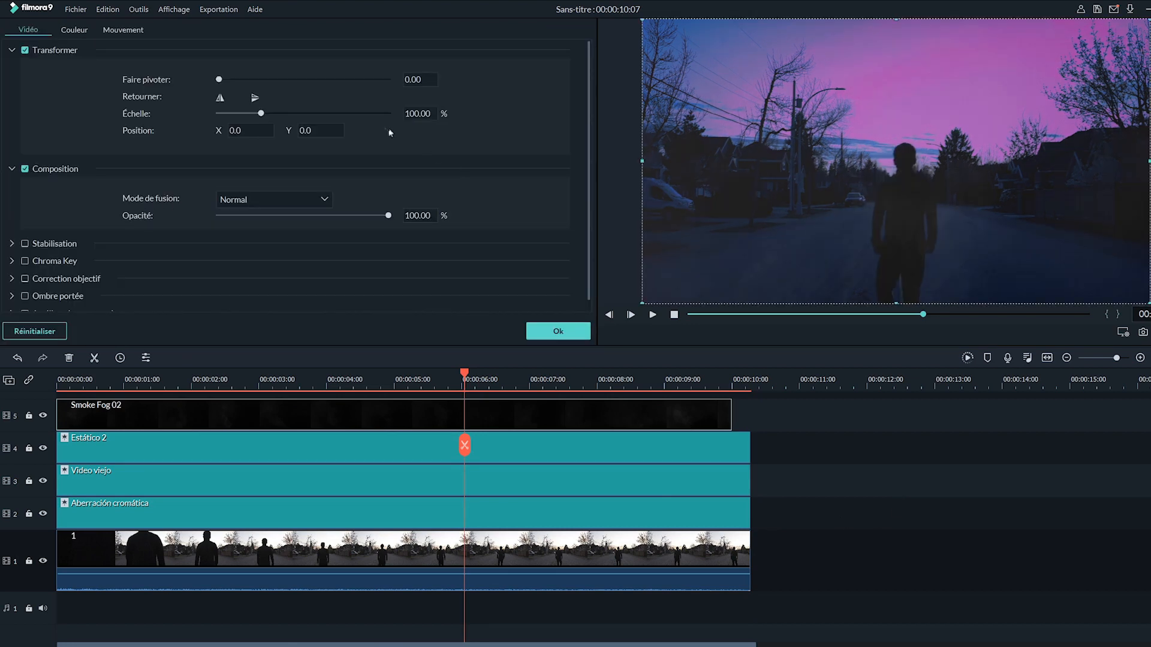
{"action": "left_click_drag", "start_coordinate": [303, 217], "coordinate": [307, 215]}
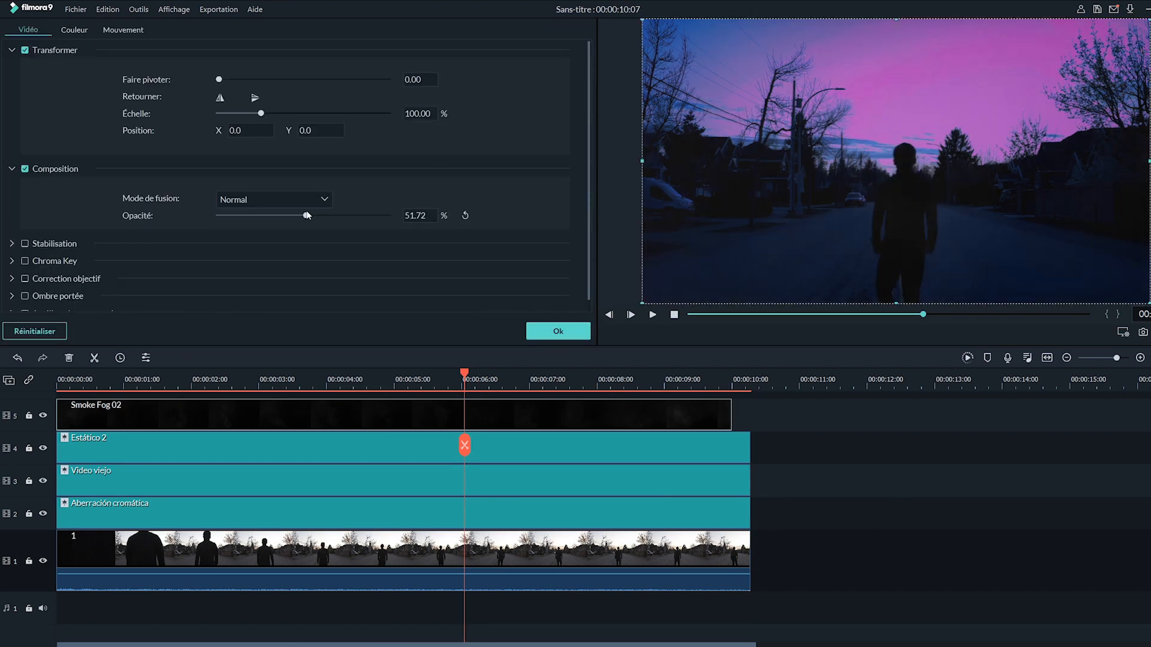
{"action": "left_click", "coordinate": [580, 335]}
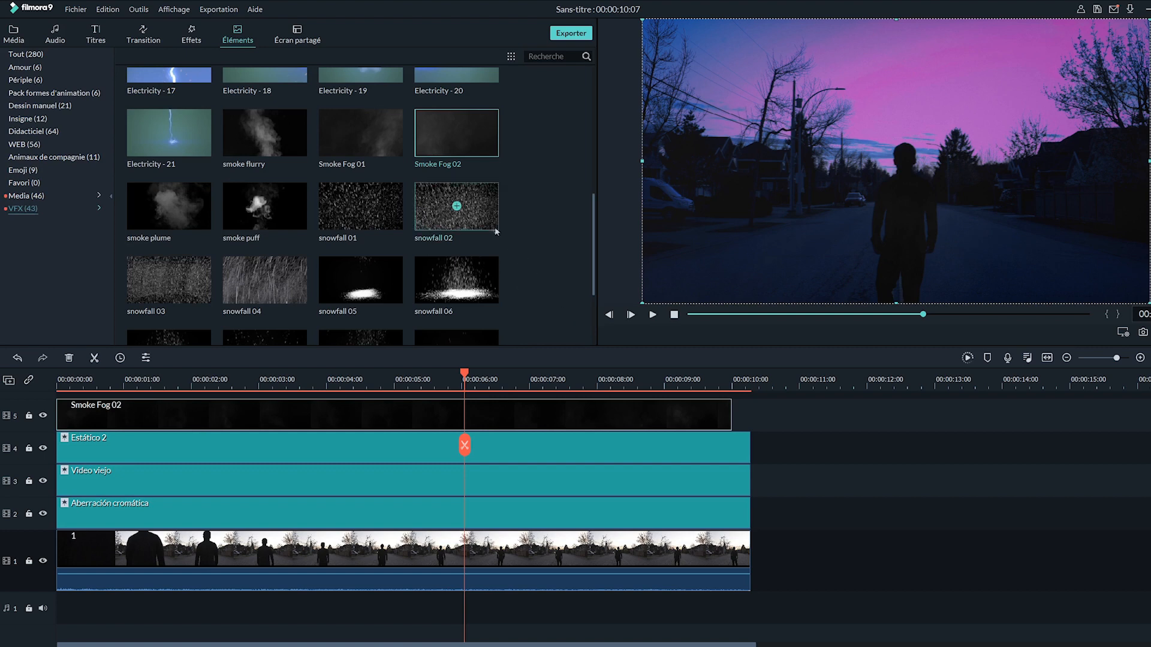
Add snowfall 02 at the start of track 6, with contrast, saturation and brightness at -100 and temperature at -72.07.
{"action": "left_click_drag", "start_coordinate": [495, 226], "coordinate": [59, 421]}
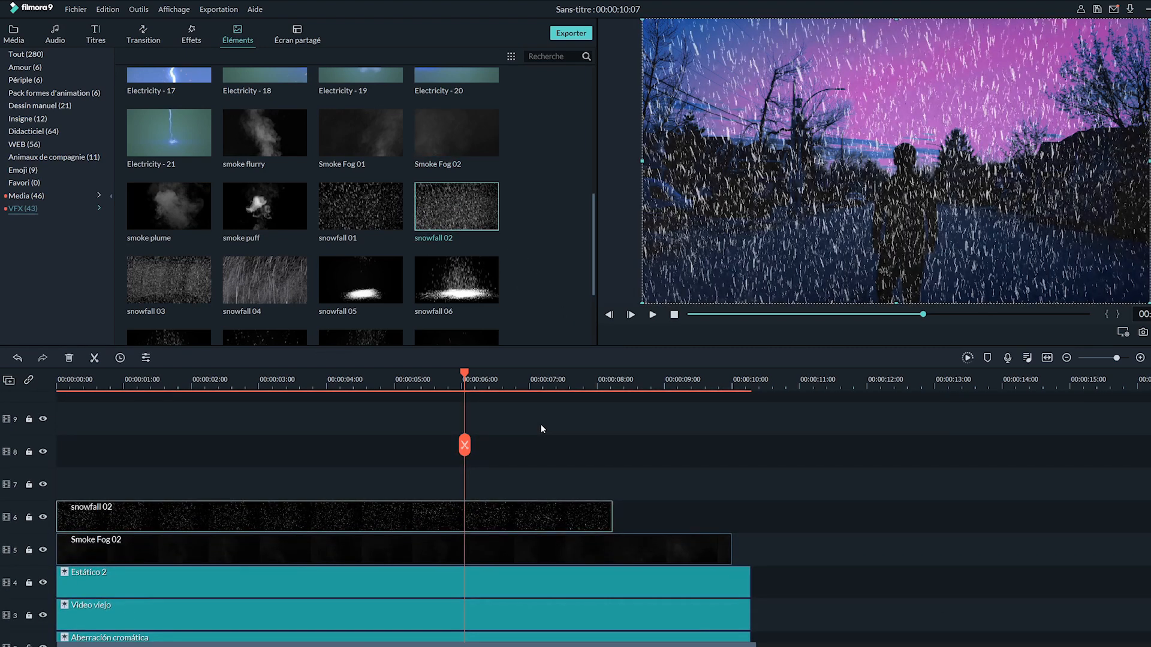
{"action": "double_click", "coordinate": [511, 524]}
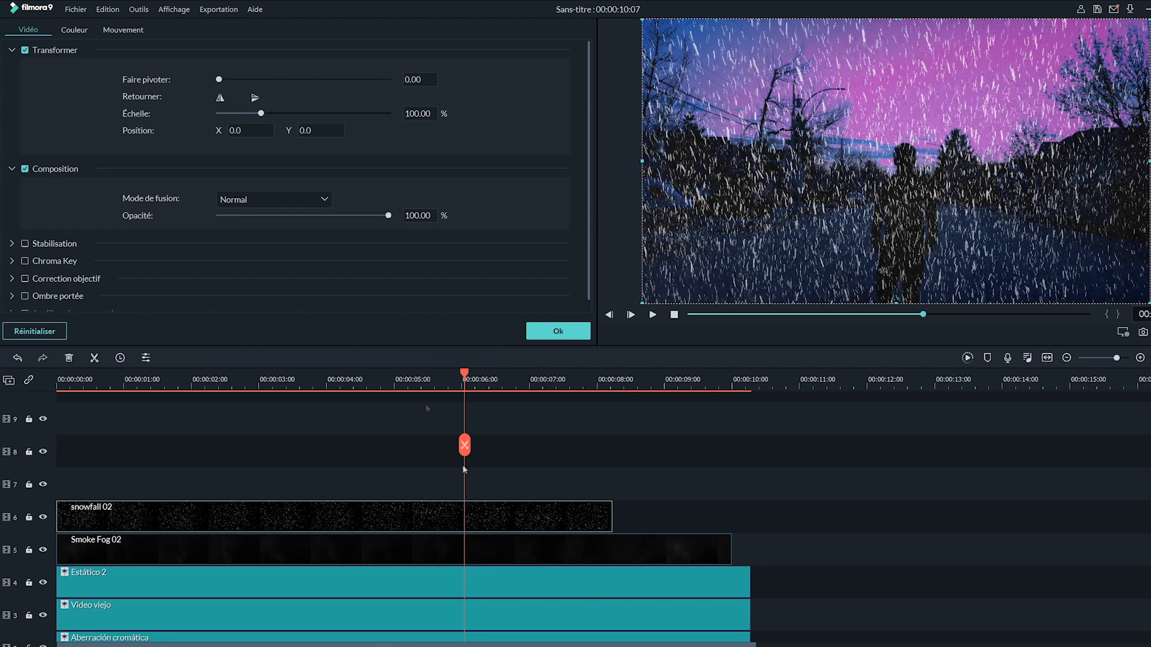
{"action": "left_click", "coordinate": [73, 21]}
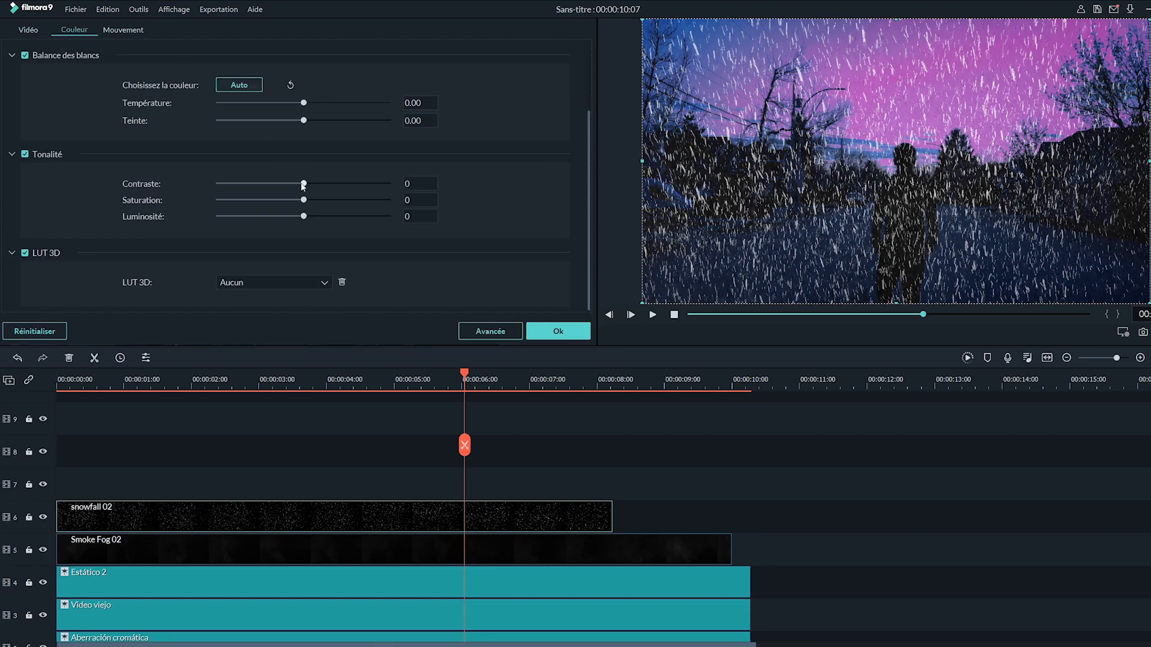
{"action": "left_click_drag", "start_coordinate": [303, 184], "coordinate": [113, 204]}
{"action": "left_click_drag", "start_coordinate": [303, 200], "coordinate": [194, 206]}
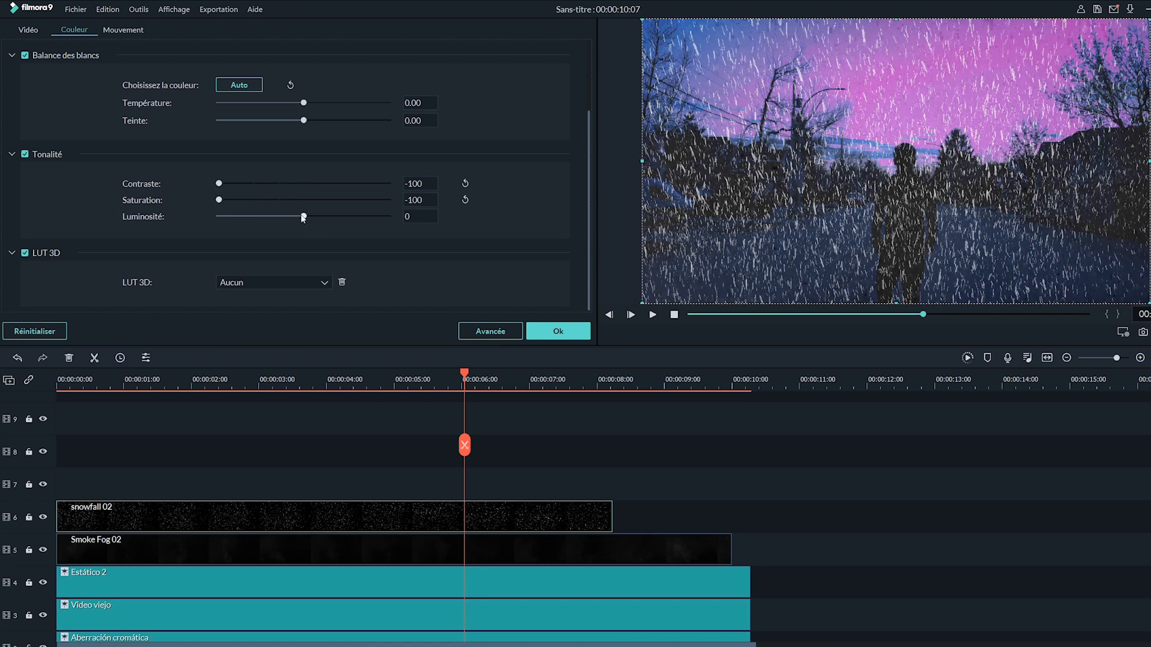
{"action": "left_click_drag", "start_coordinate": [304, 219], "coordinate": [219, 219]}
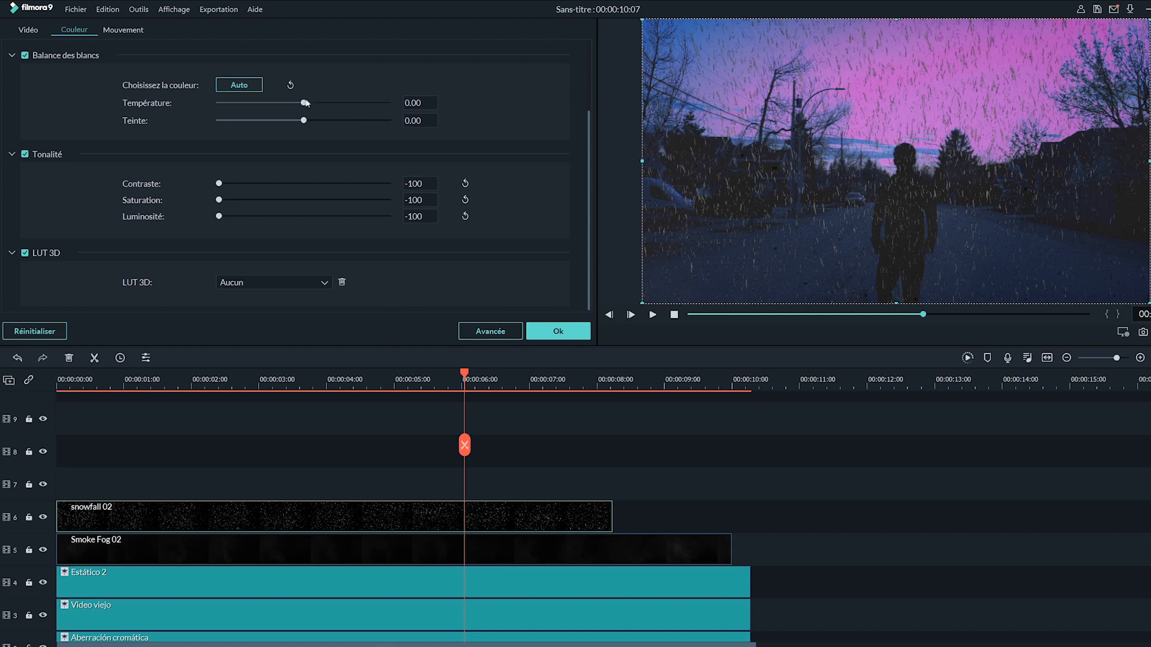
{"action": "left_click_drag", "start_coordinate": [305, 104], "coordinate": [226, 110]}
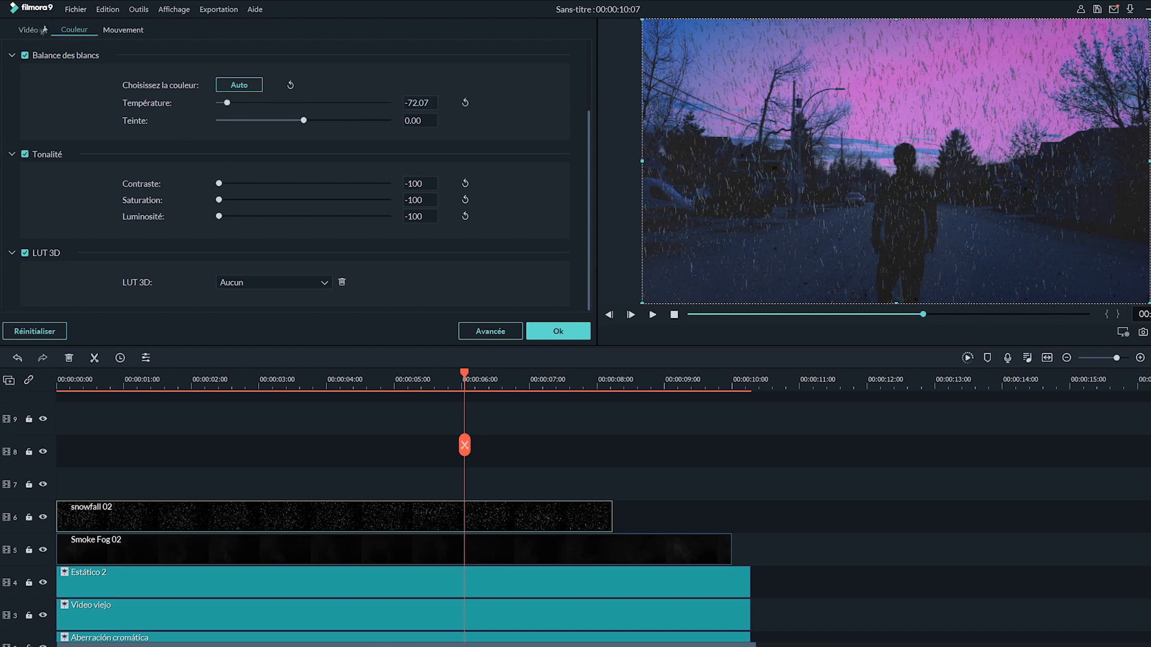
Set the snowfall 02 clip's blend mode to Éclaircir, reduce its opacity and confirm the settings.
{"action": "left_click", "coordinate": [44, 30]}
{"action": "left_click", "coordinate": [286, 199]}
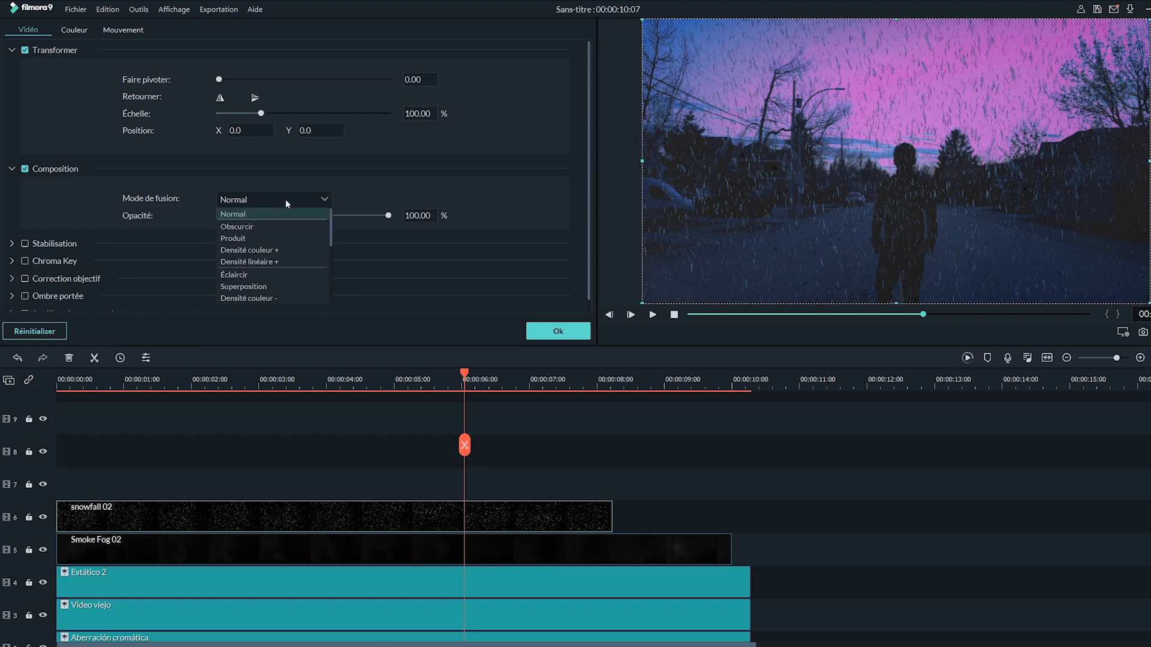
{"action": "left_click", "coordinate": [252, 276]}
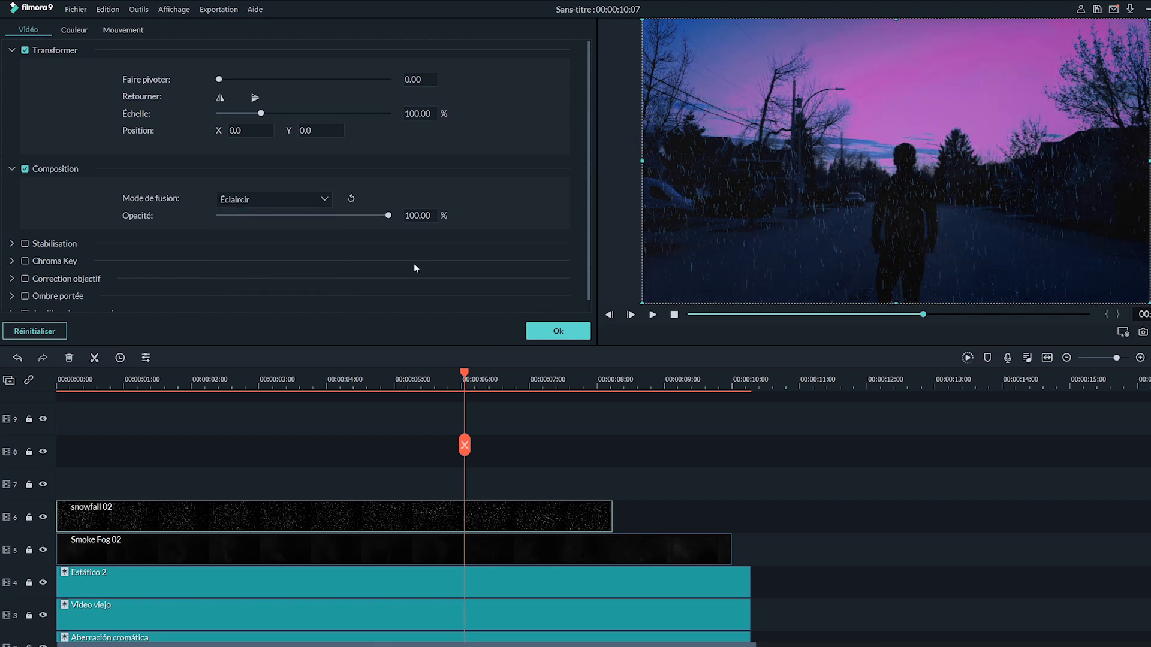
{"action": "left_click_drag", "start_coordinate": [322, 215], "coordinate": [317, 216]}
{"action": "left_click", "coordinate": [567, 333]}
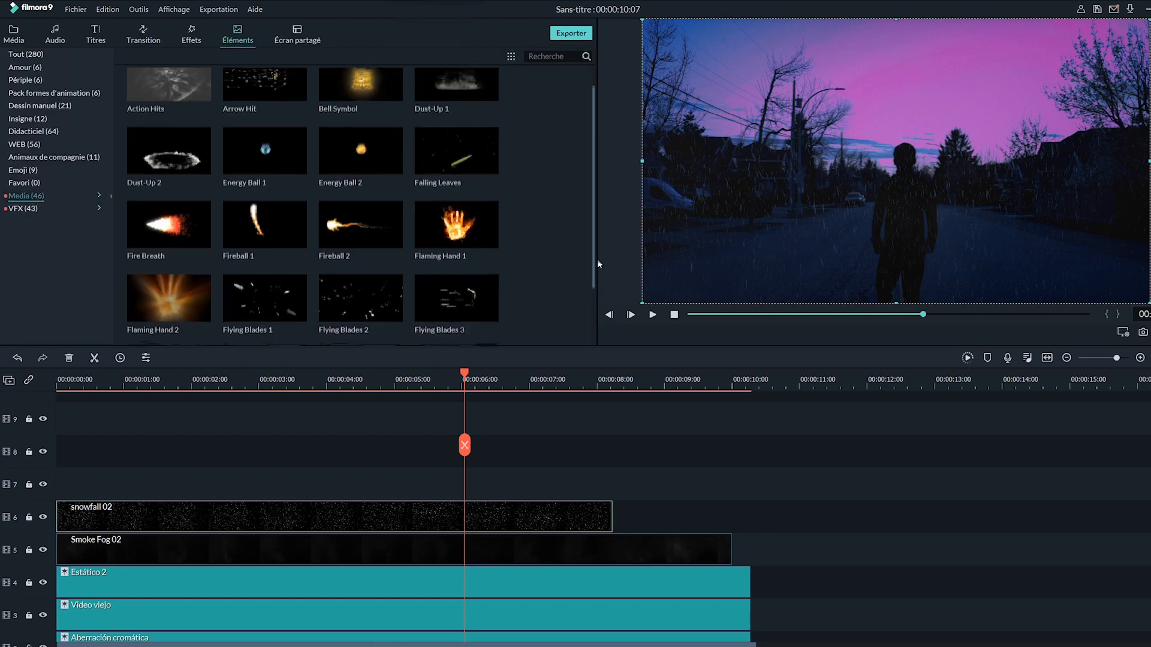
Add the Petals (Pink) 2 media element on track 7 at the start of the timeline.
{"action": "scroll", "coordinate": [593, 312], "scroll_direction": "down", "scroll_amount": 5}
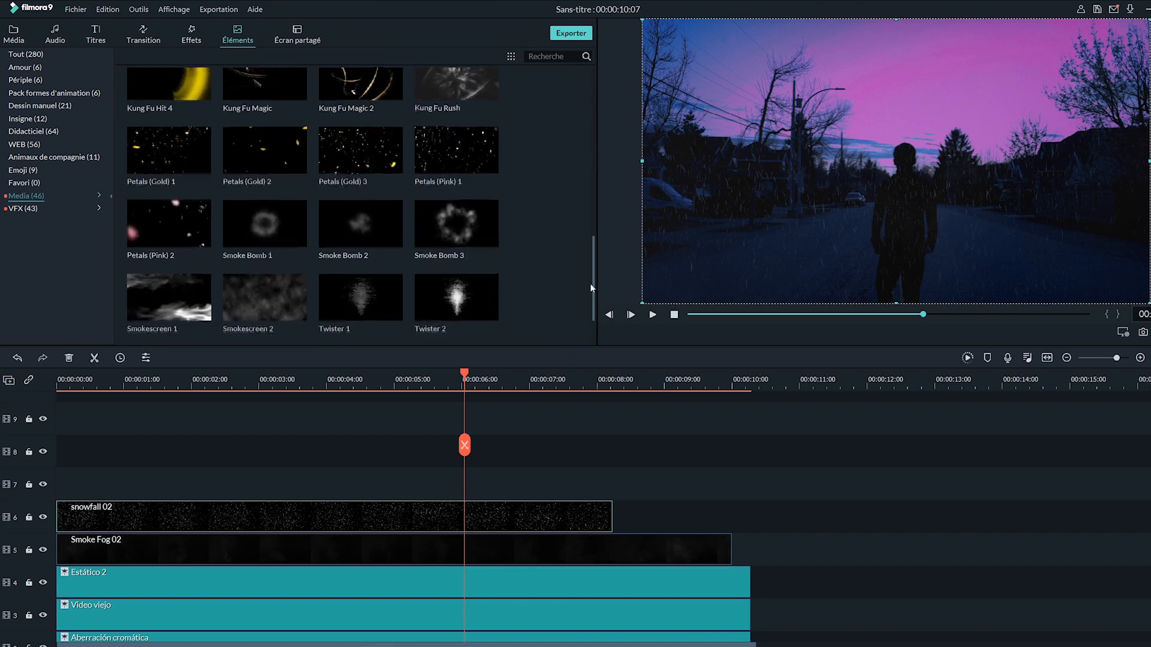
{"action": "left_click", "coordinate": [192, 229]}
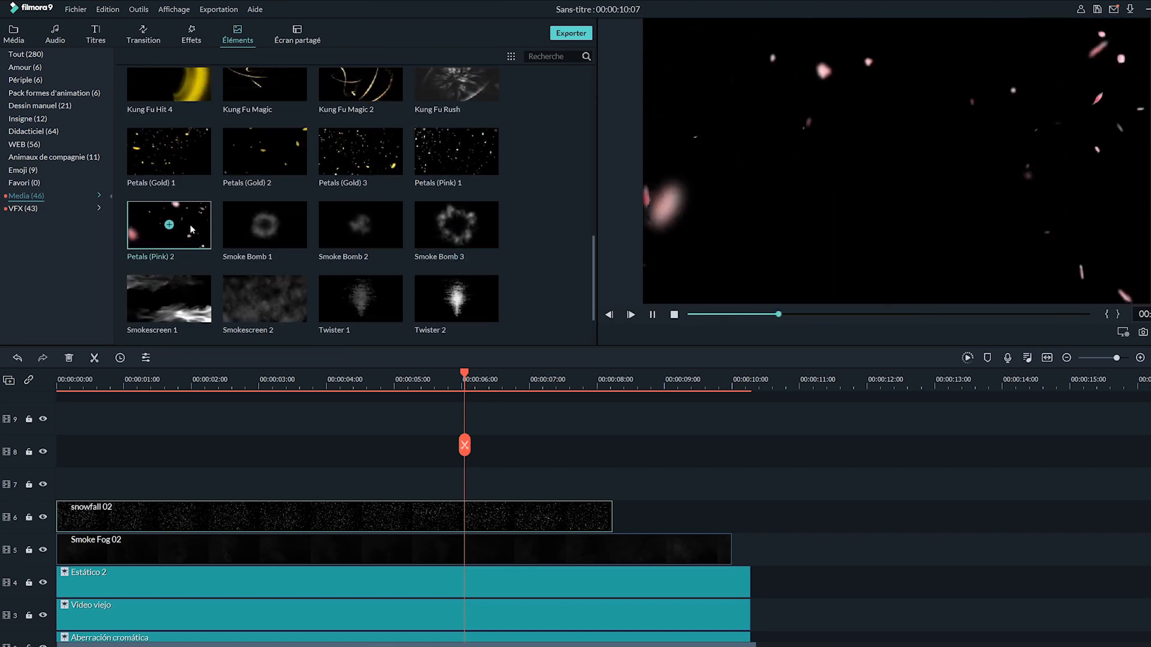
{"action": "left_click_drag", "start_coordinate": [192, 229], "coordinate": [692, 479]}
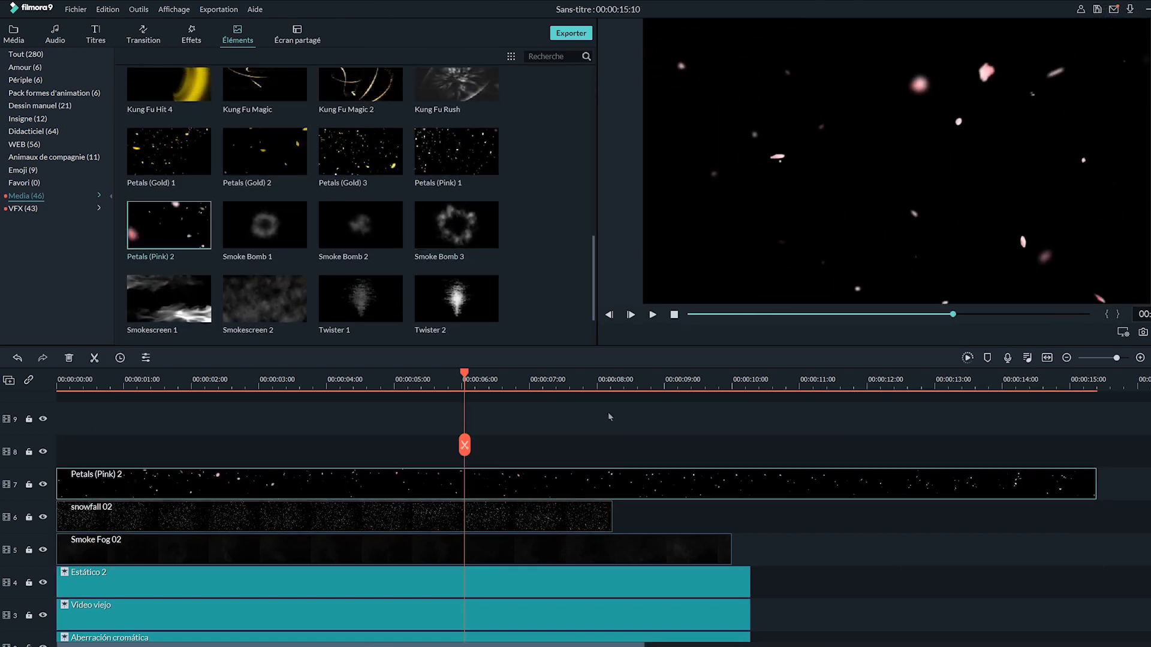
Split all tracks at the end of the snowfall clip and delete everything after that point.
{"action": "key", "text": "ctrl+a"}
{"action": "scroll", "coordinate": [668, 534], "scroll_direction": "down", "scroll_amount": 3}
{"action": "left_click", "coordinate": [612, 445]}
{"action": "left_click", "coordinate": [69, 358]}
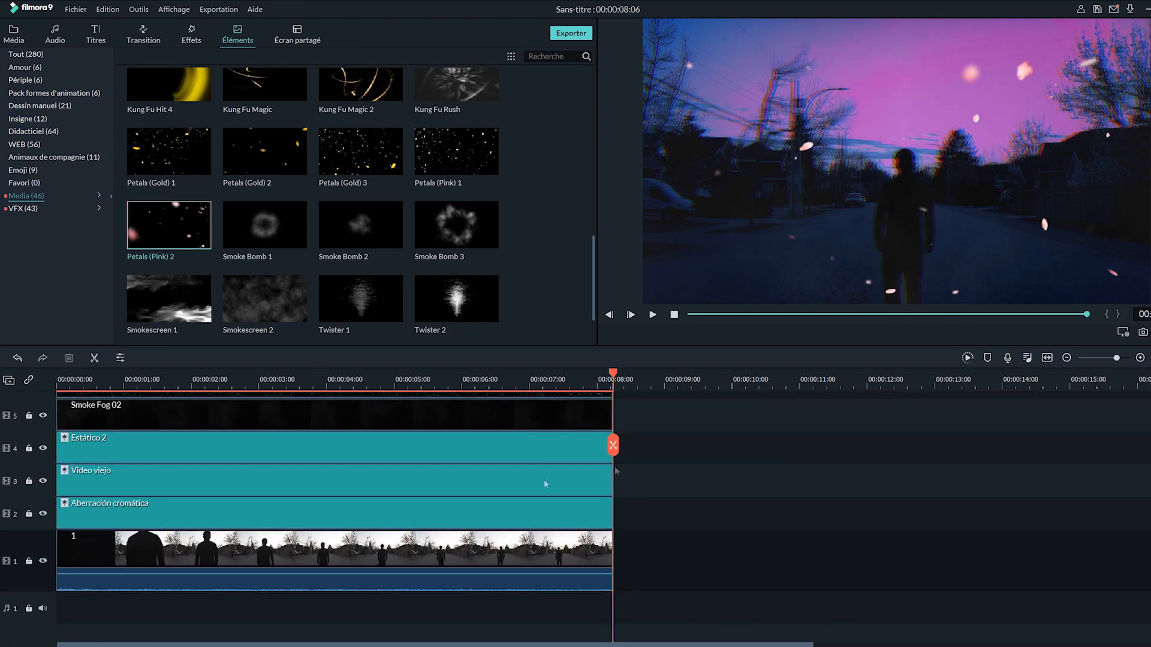
Set the Petals (Pink) 2 clip's blend mode to Obscurcir and reduce its opacity.
{"action": "scroll", "coordinate": [544, 483], "scroll_direction": "up", "scroll_amount": 3}
{"action": "left_click", "coordinate": [413, 384]}
{"action": "double_click", "coordinate": [481, 500]}
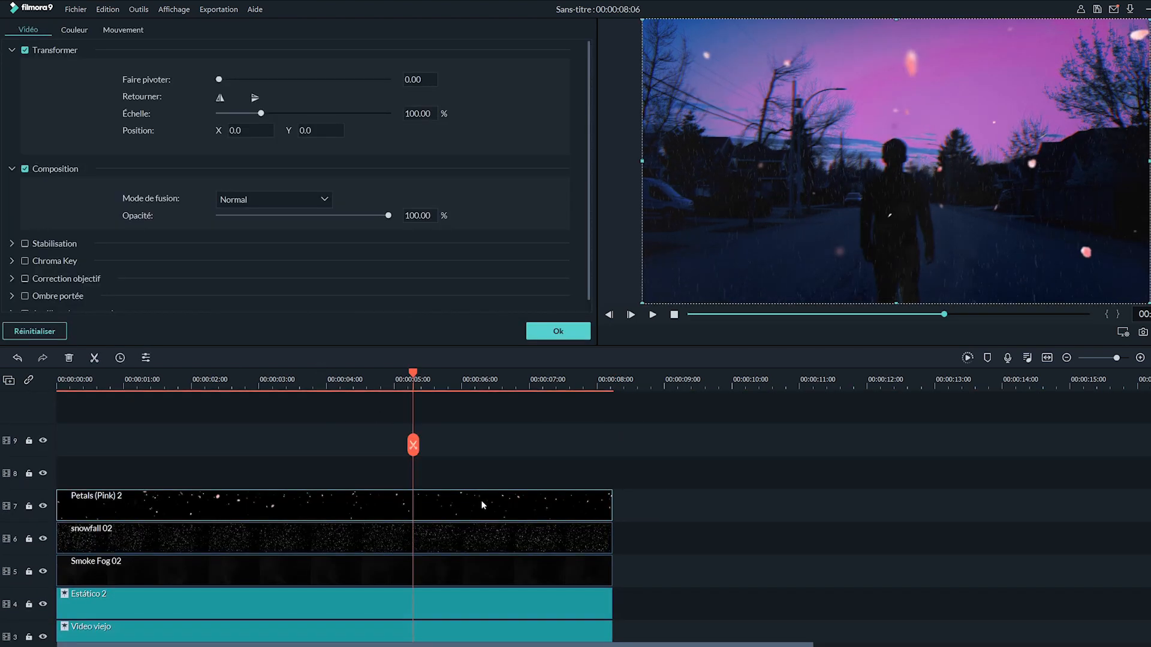
{"action": "left_click", "coordinate": [323, 203]}
{"action": "left_click", "coordinate": [269, 224]}
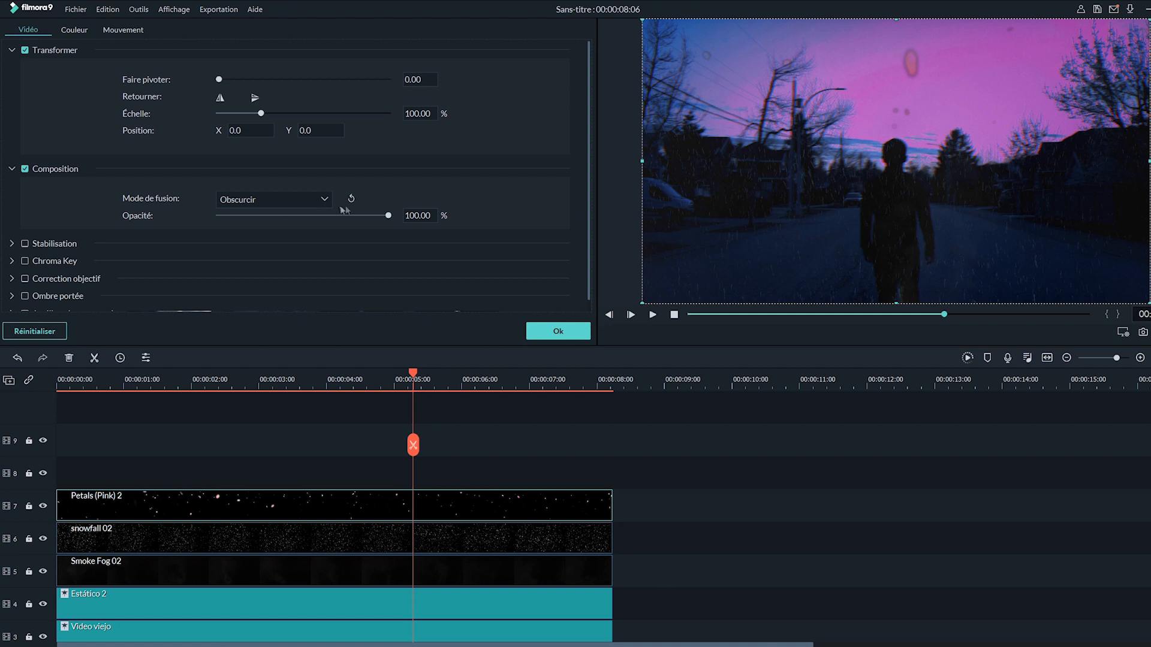
{"action": "left_click_drag", "start_coordinate": [366, 216], "coordinate": [336, 216]}
Set the petals clip's saturation and brightness to -100 and confirm the settings.
{"action": "left_click", "coordinate": [88, 32]}
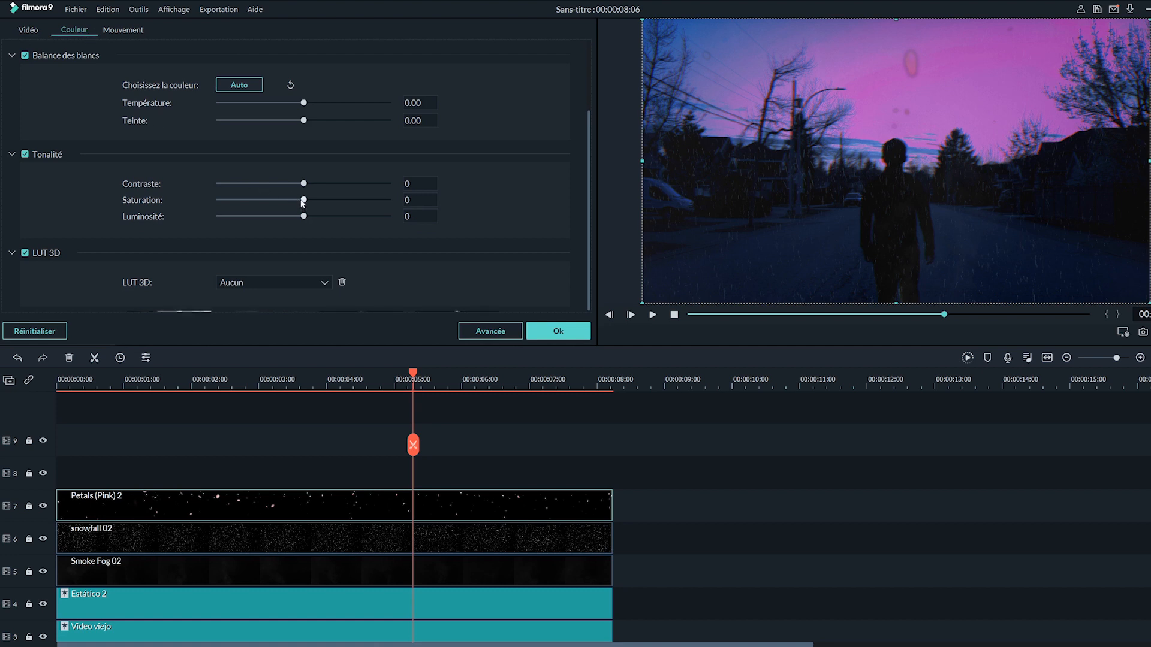
{"action": "left_click_drag", "start_coordinate": [303, 203], "coordinate": [194, 193]}
{"action": "left_click_drag", "start_coordinate": [291, 218], "coordinate": [218, 218]}
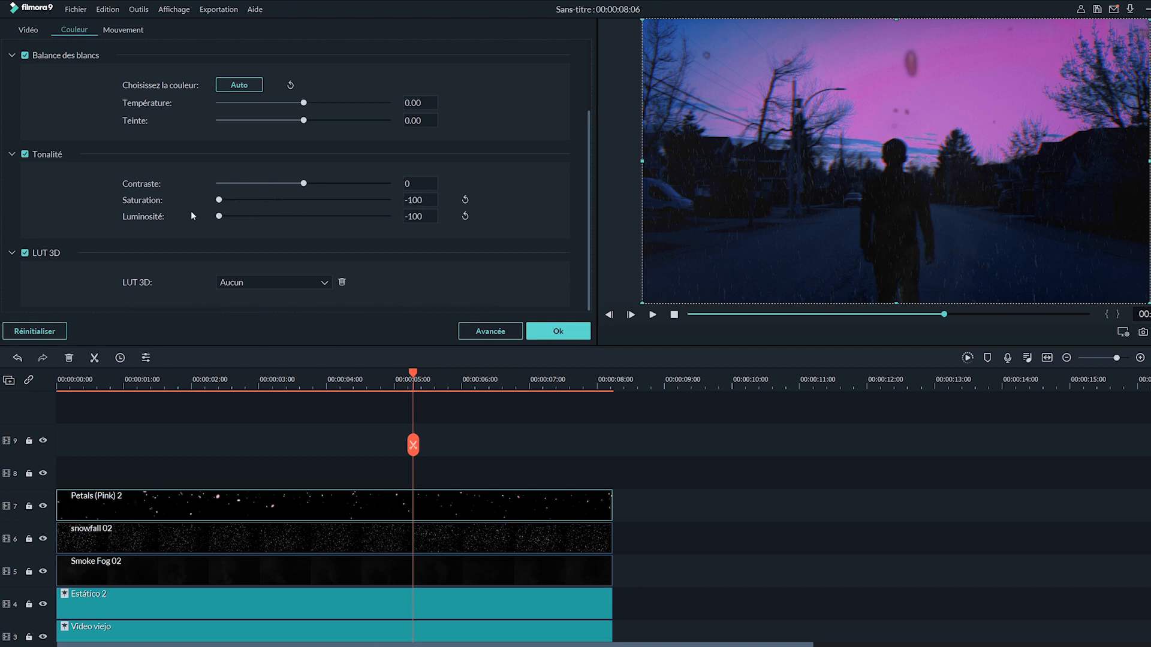
{"action": "left_click", "coordinate": [561, 334]}
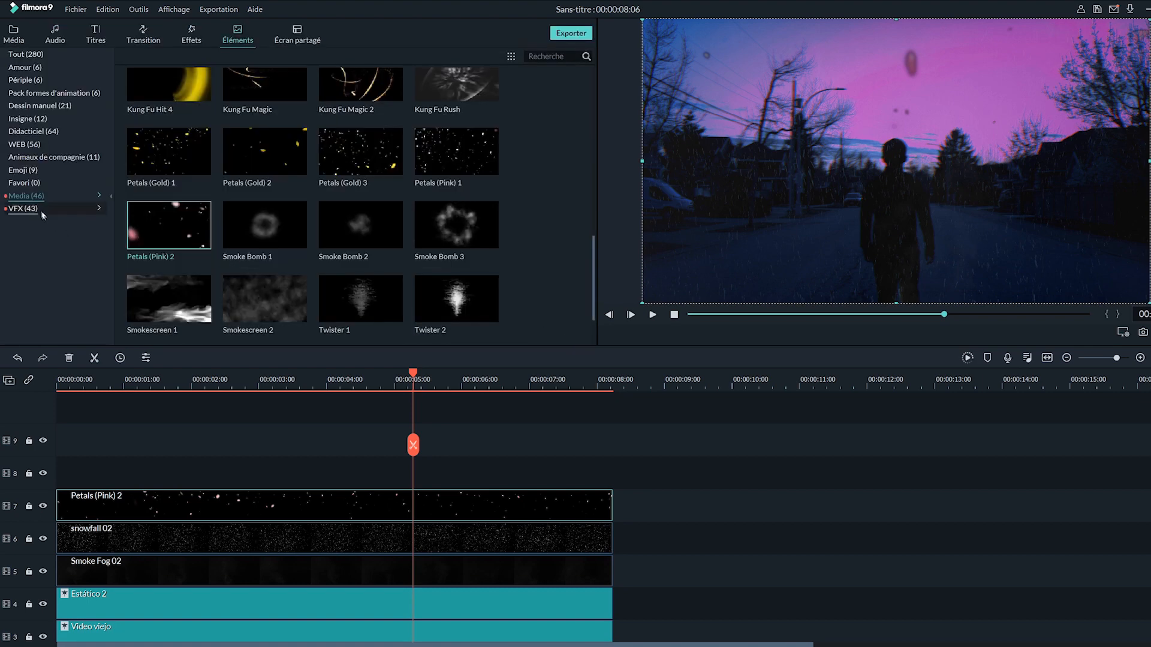
Add the Electricity - 19 VFX element on track 8, starting at about 4 seconds.
{"action": "left_click", "coordinate": [23, 208]}
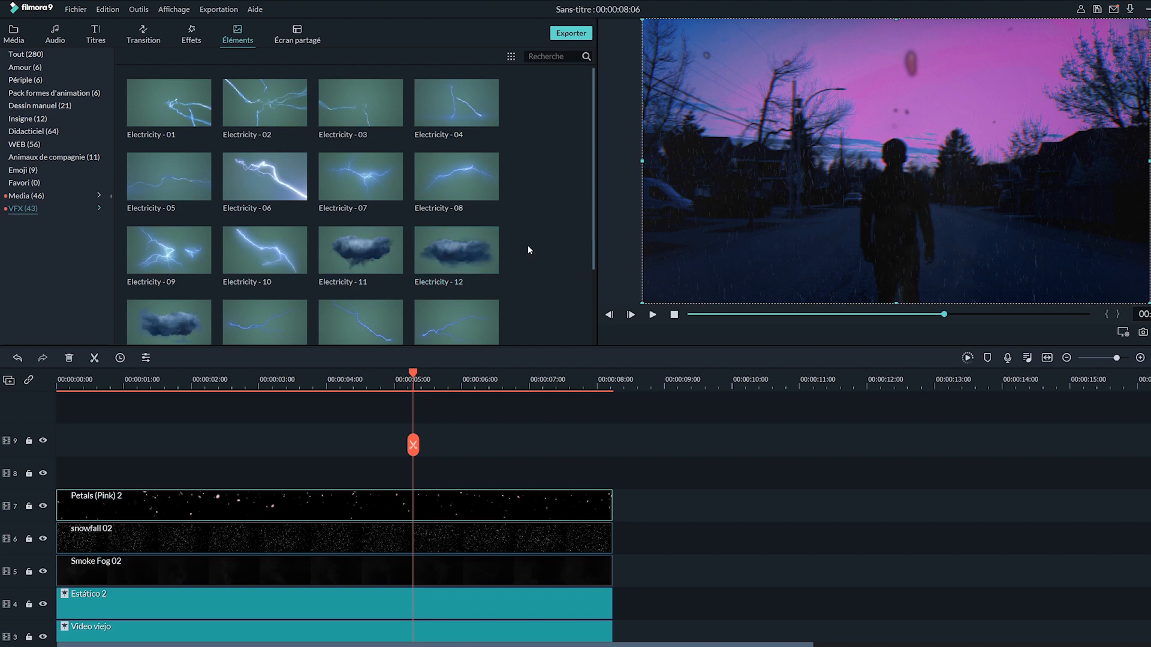
{"action": "left_click_drag", "start_coordinate": [592, 193], "coordinate": [593, 279]}
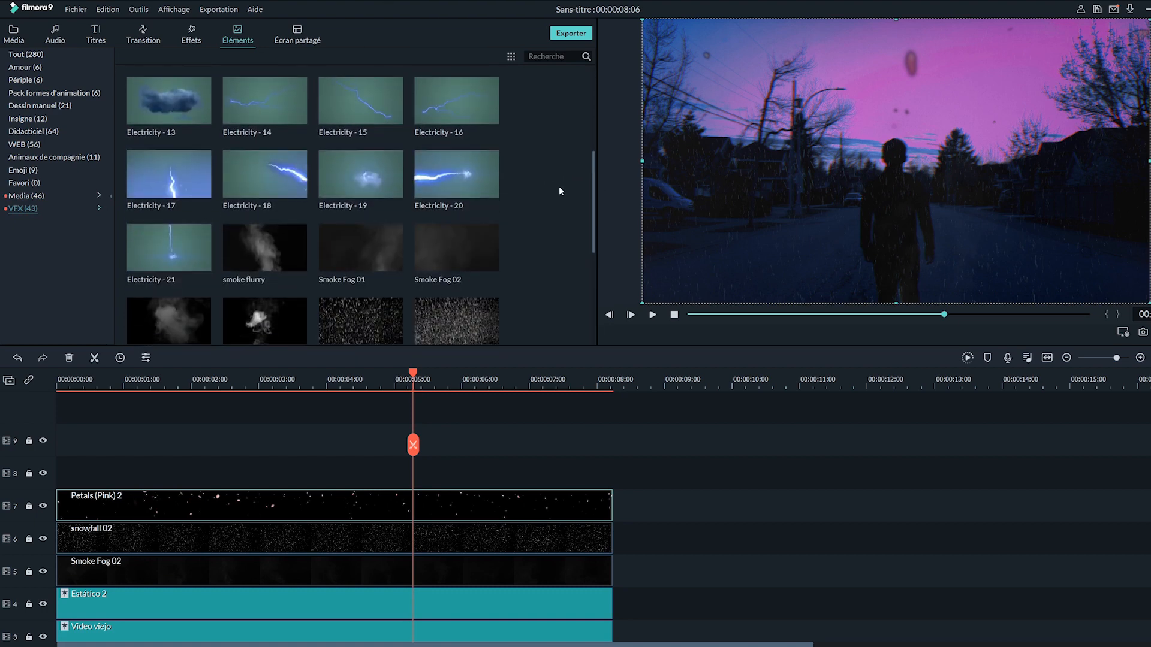
{"action": "left_click_drag", "start_coordinate": [382, 190], "coordinate": [359, 477]}
{"action": "left_click", "coordinate": [371, 483]}
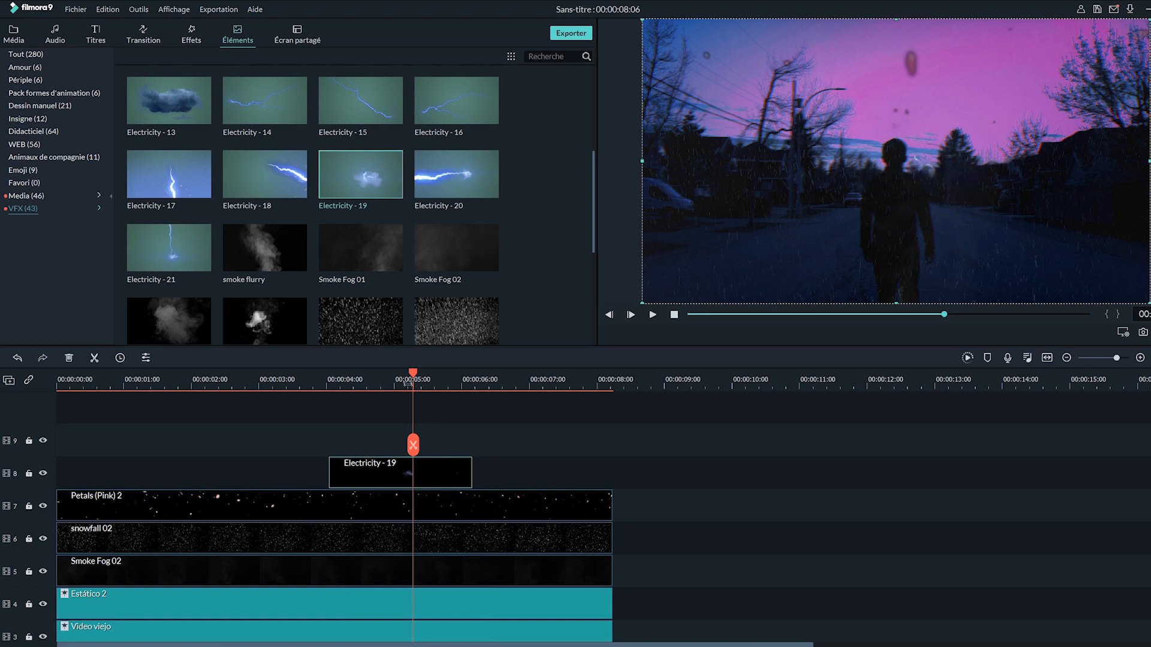
Move the Electricity - 19 lightning into the sky at X 32.6, Y 244.4 and scale it to 224.83%.
{"action": "left_click", "coordinate": [381, 375]}
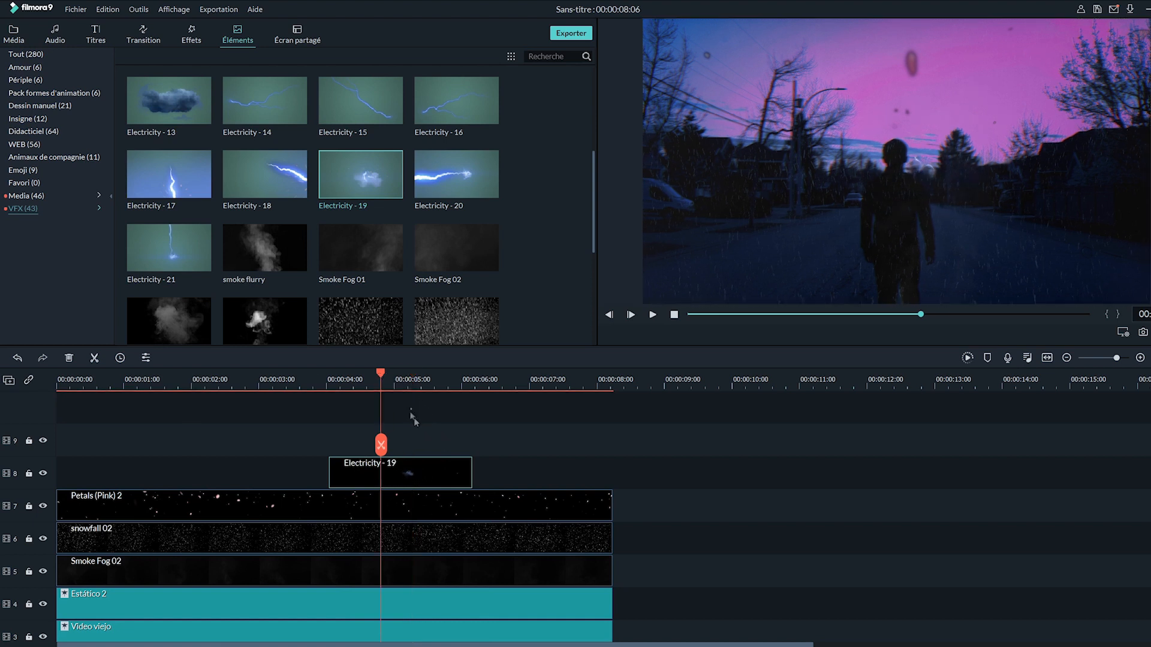
{"action": "double_click", "coordinate": [409, 471]}
{"action": "left_click", "coordinate": [29, 30]}
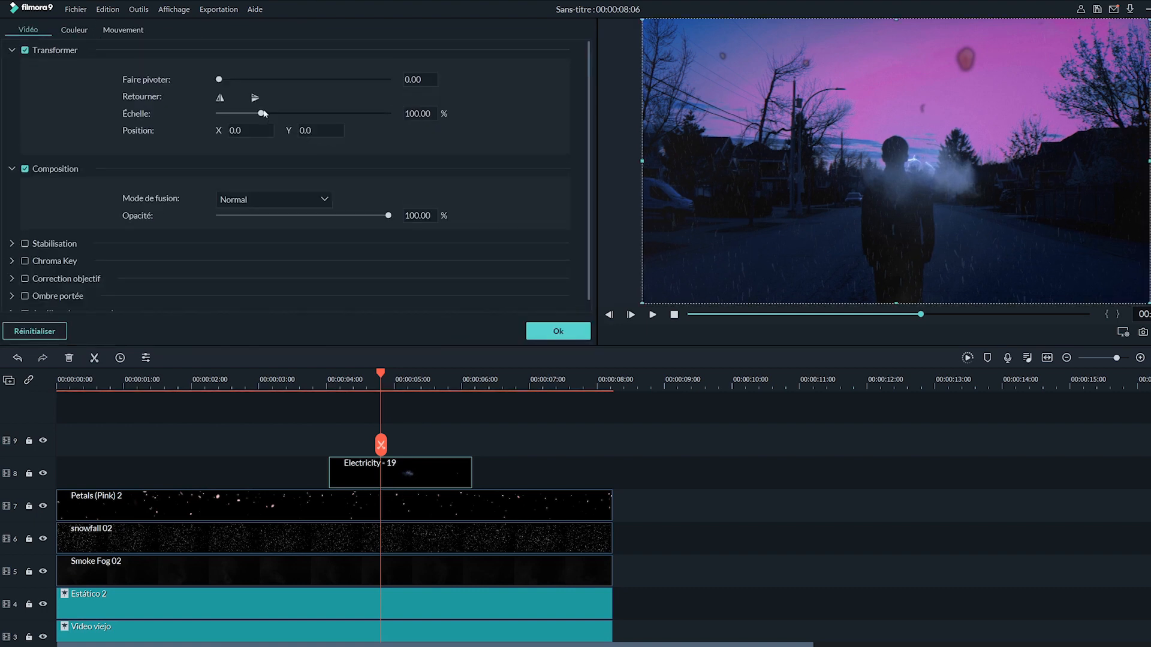
{"action": "left_click_drag", "start_coordinate": [899, 168], "coordinate": [955, 69]}
{"action": "left_click_drag", "start_coordinate": [246, 113], "coordinate": [314, 115]}
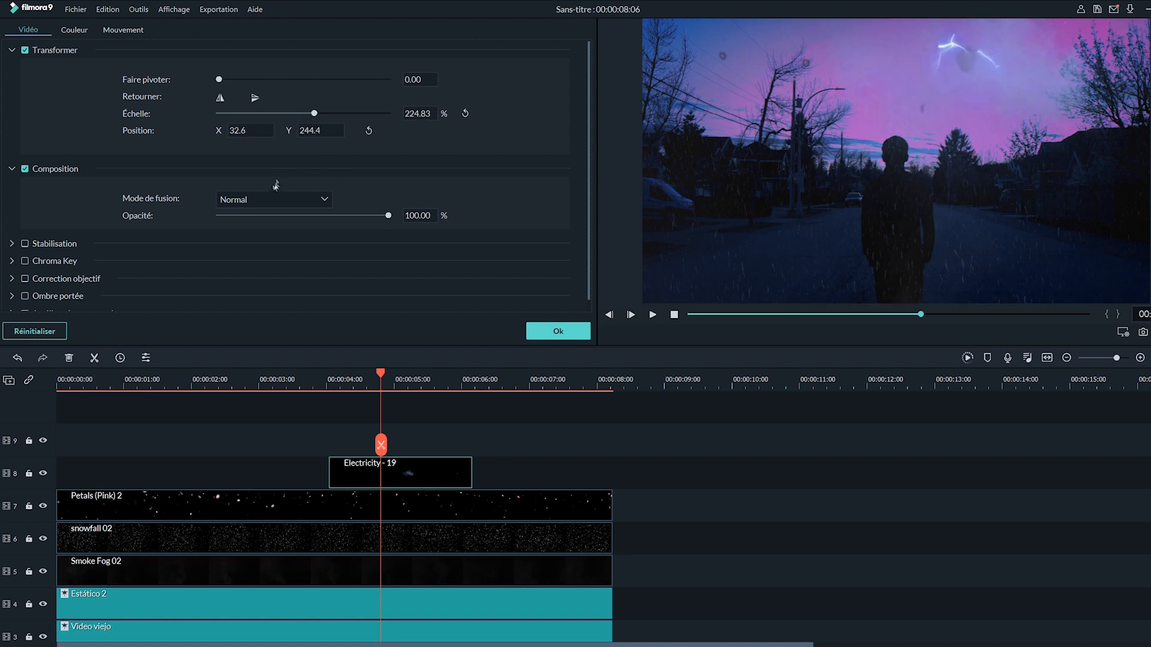
Set the lightning clip's blend mode to Superposition and its opacity to 73.45%, and confirm the settings.
{"action": "left_click", "coordinate": [266, 198]}
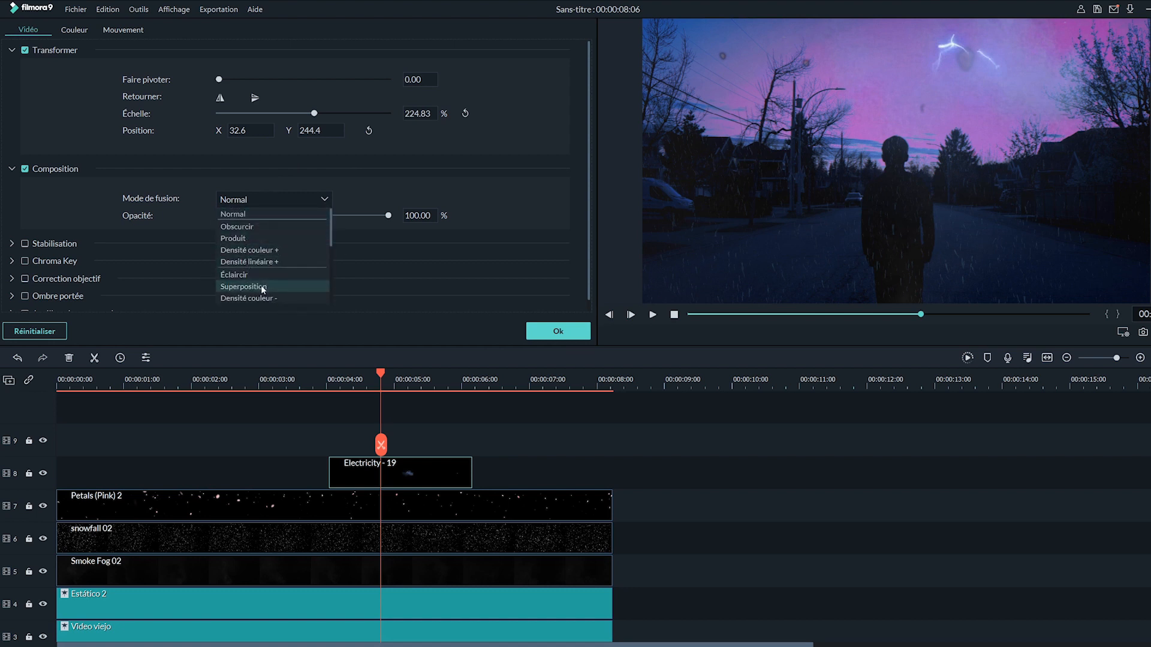
{"action": "left_click", "coordinate": [261, 287]}
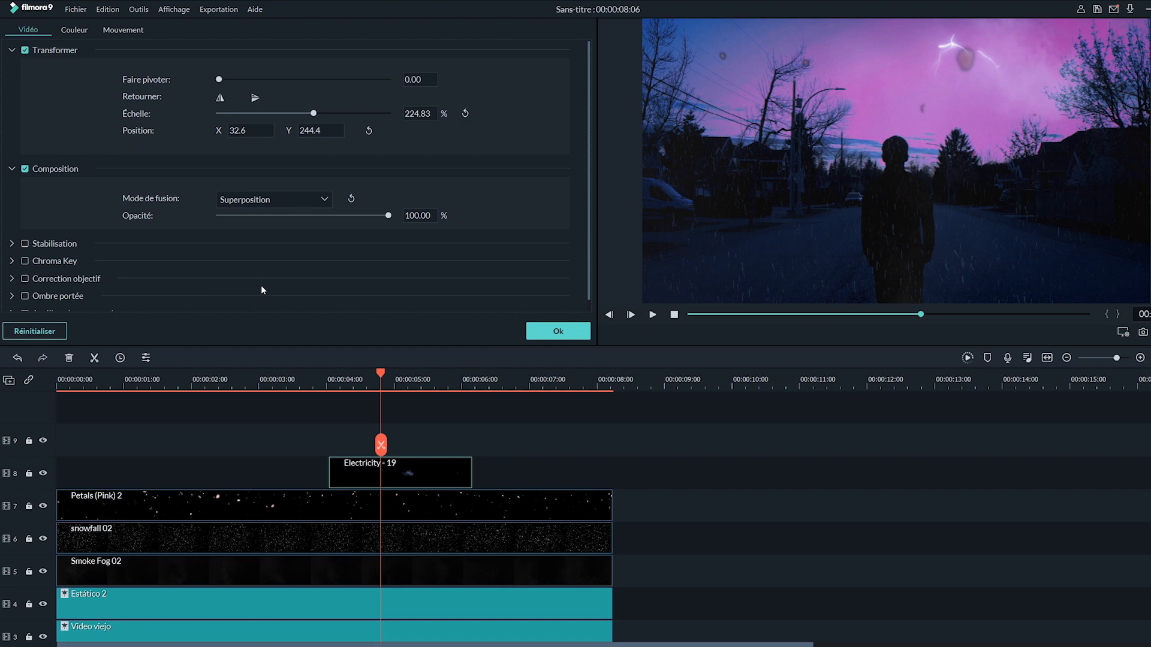
{"action": "left_click_drag", "start_coordinate": [389, 215], "coordinate": [342, 217]}
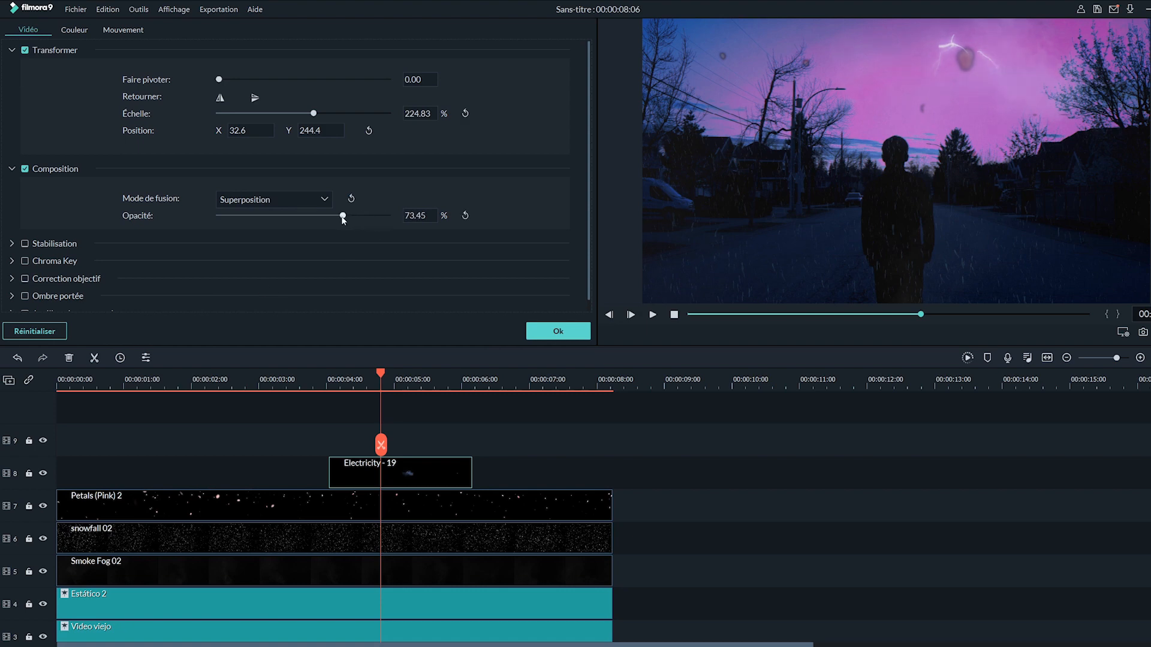
{"action": "left_click", "coordinate": [576, 334]}
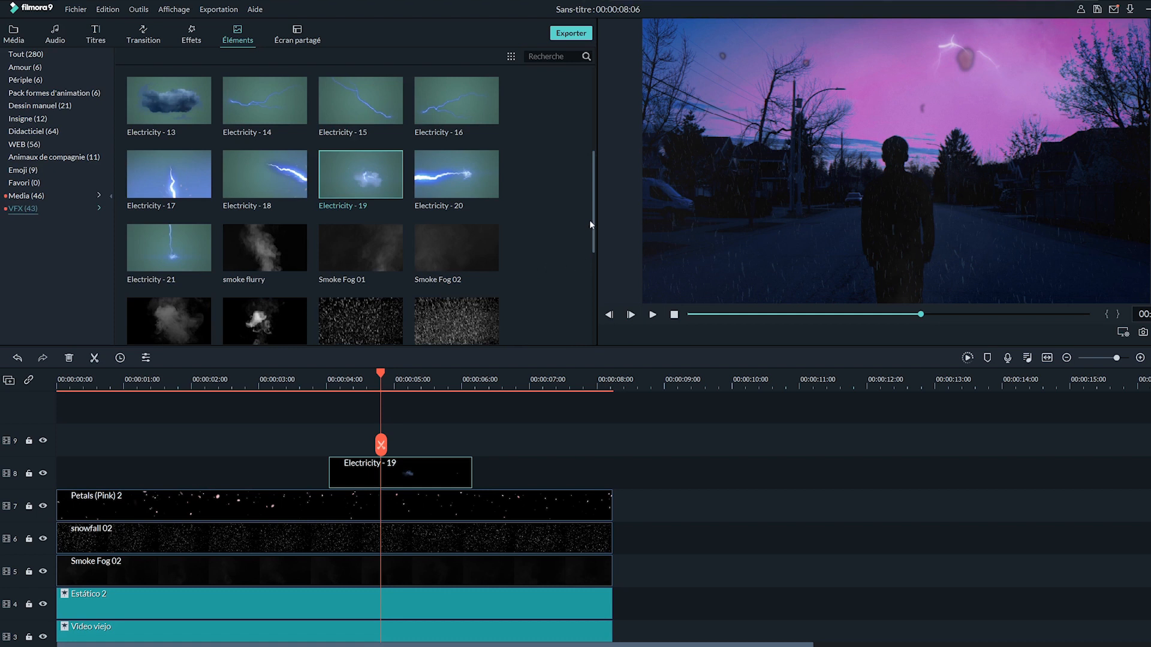
Add the Electricity - 09 VFX element on track 8 directly after the Electricity - 19 clip and move the playhead to about 7 seconds.
{"action": "left_click_drag", "start_coordinate": [592, 223], "coordinate": [592, 148]}
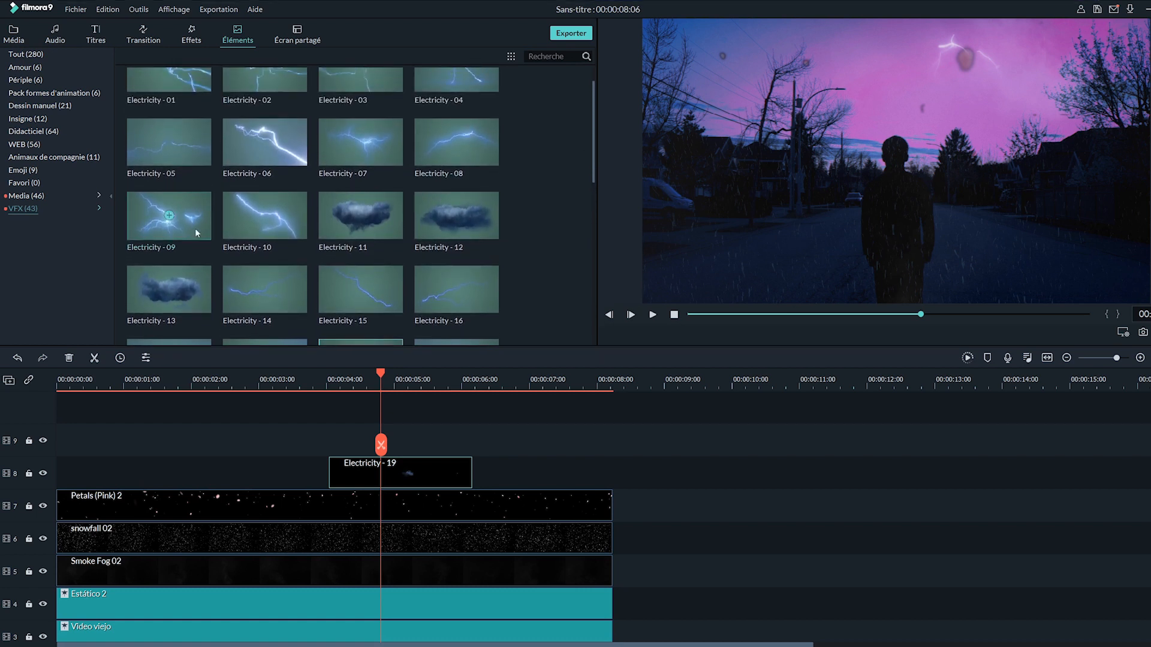
{"action": "left_click_drag", "start_coordinate": [168, 216], "coordinate": [483, 474]}
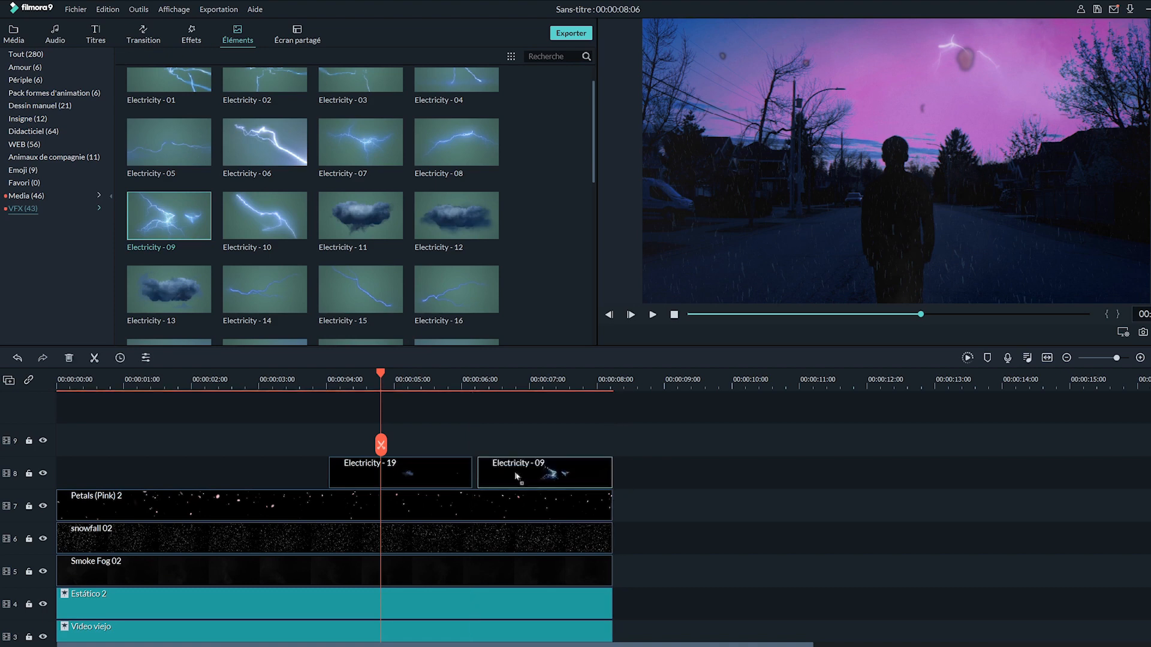
{"action": "left_click", "coordinate": [535, 384]}
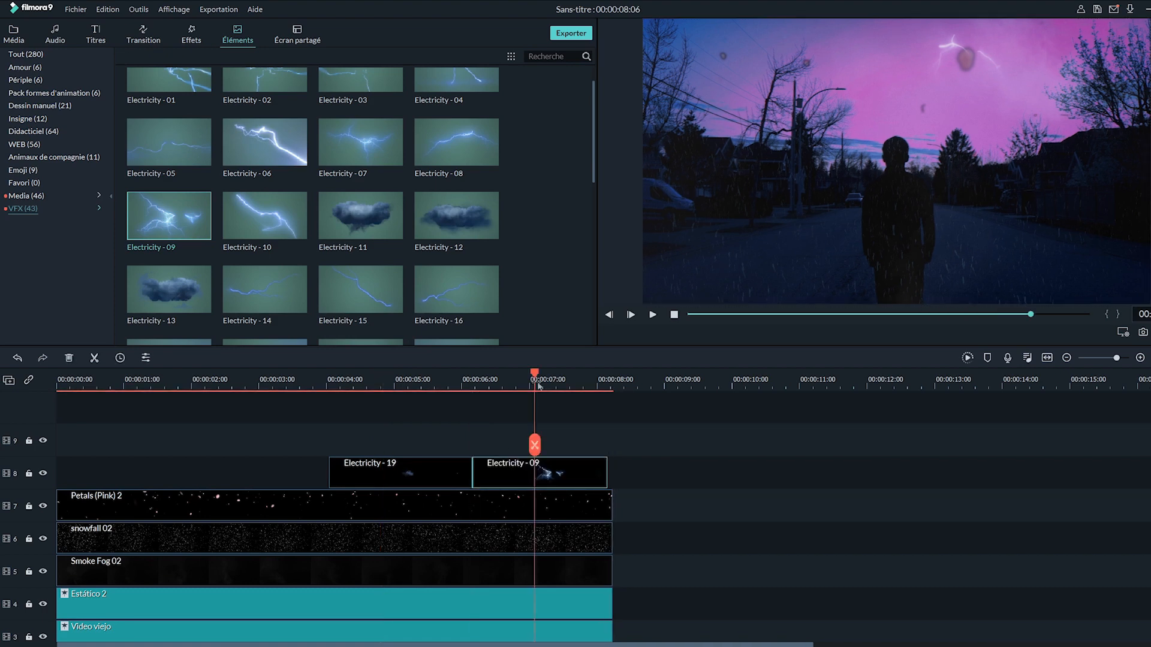
Scale the Electricity - 09 lightning to 73.10% and move it into the sky at X 162.9, Y 226.1.
{"action": "double_click", "coordinate": [576, 476]}
{"action": "left_click_drag", "start_coordinate": [261, 113], "coordinate": [250, 114]}
{"action": "left_click_drag", "start_coordinate": [899, 174], "coordinate": [976, 69]}
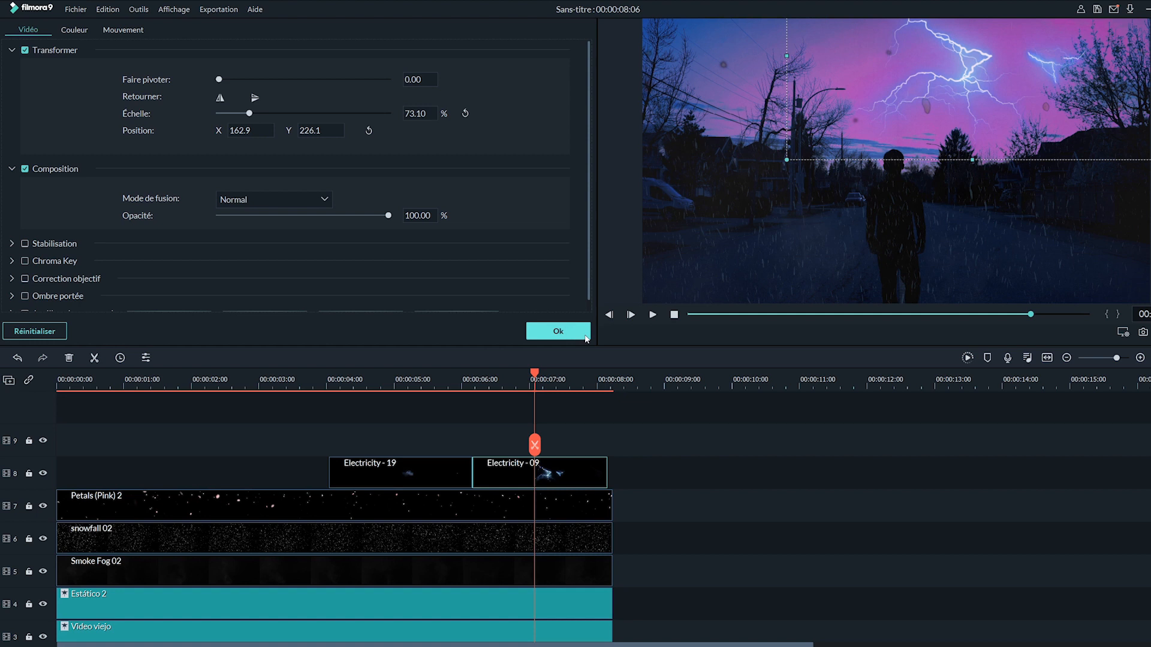
Set the Electricity - 09 clip's blend mode to Superposition and its opacity to 50.34%, and confirm the settings.
{"action": "left_click", "coordinate": [273, 199]}
{"action": "left_click", "coordinate": [259, 288]}
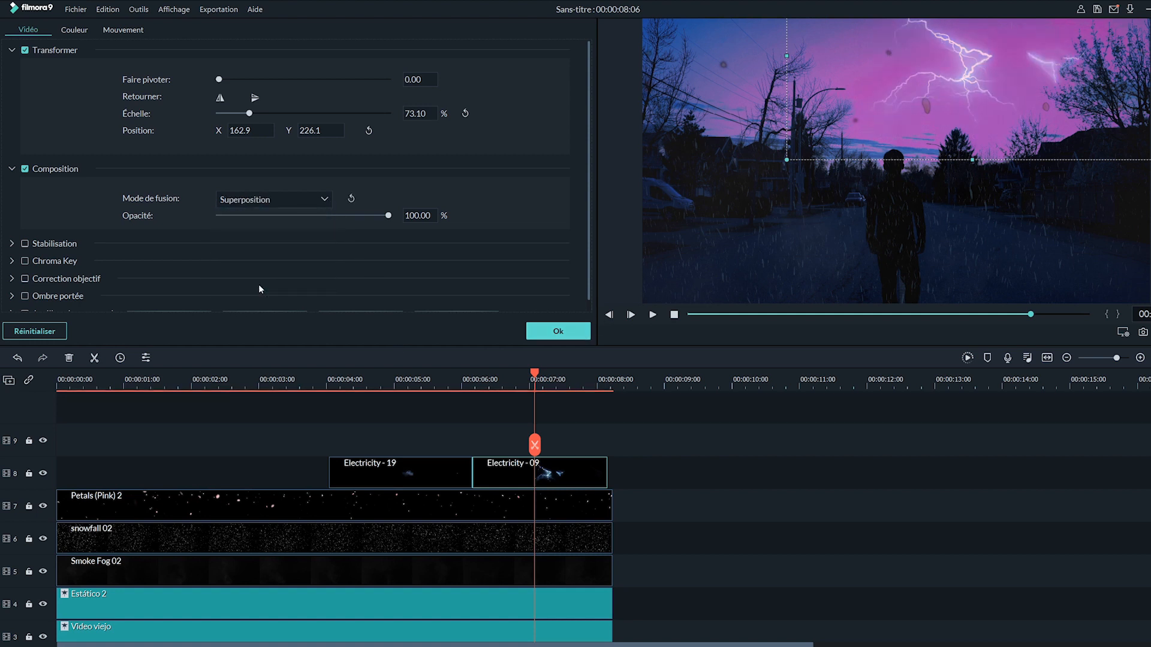
{"action": "left_click_drag", "start_coordinate": [388, 215], "coordinate": [305, 215]}
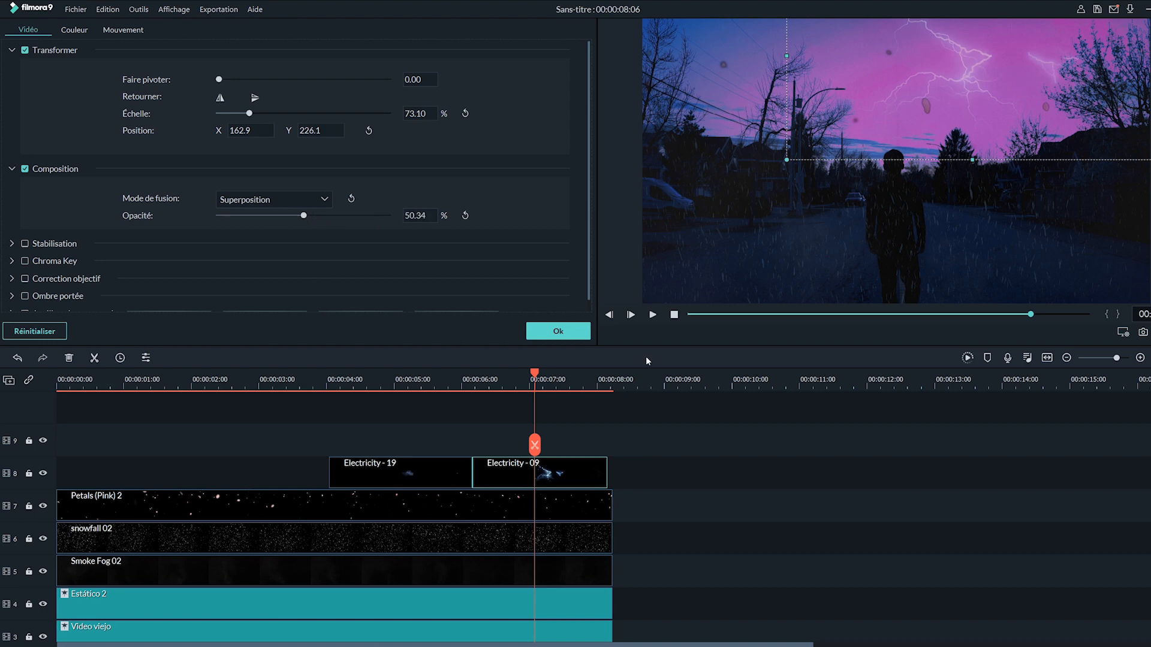
{"action": "left_click", "coordinate": [551, 330]}
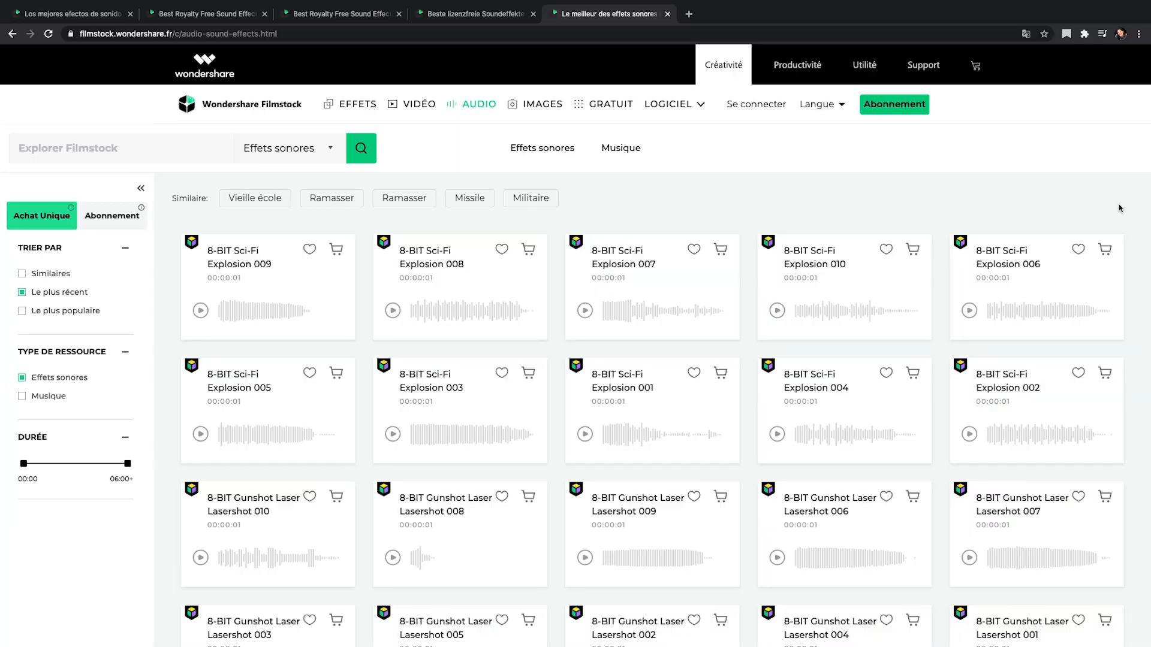
{"action": "scroll", "coordinate": [1118, 208], "scroll_direction": "down", "scroll_amount": 8}
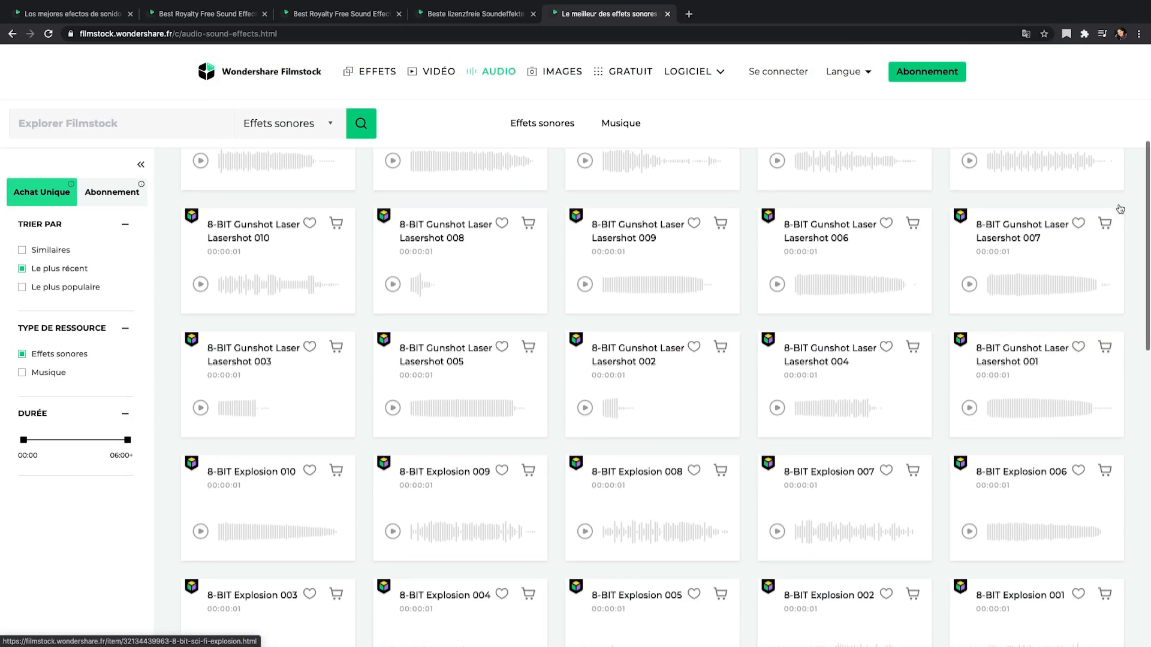
{"action": "scroll", "coordinate": [1118, 202], "scroll_direction": "down", "scroll_amount": 8}
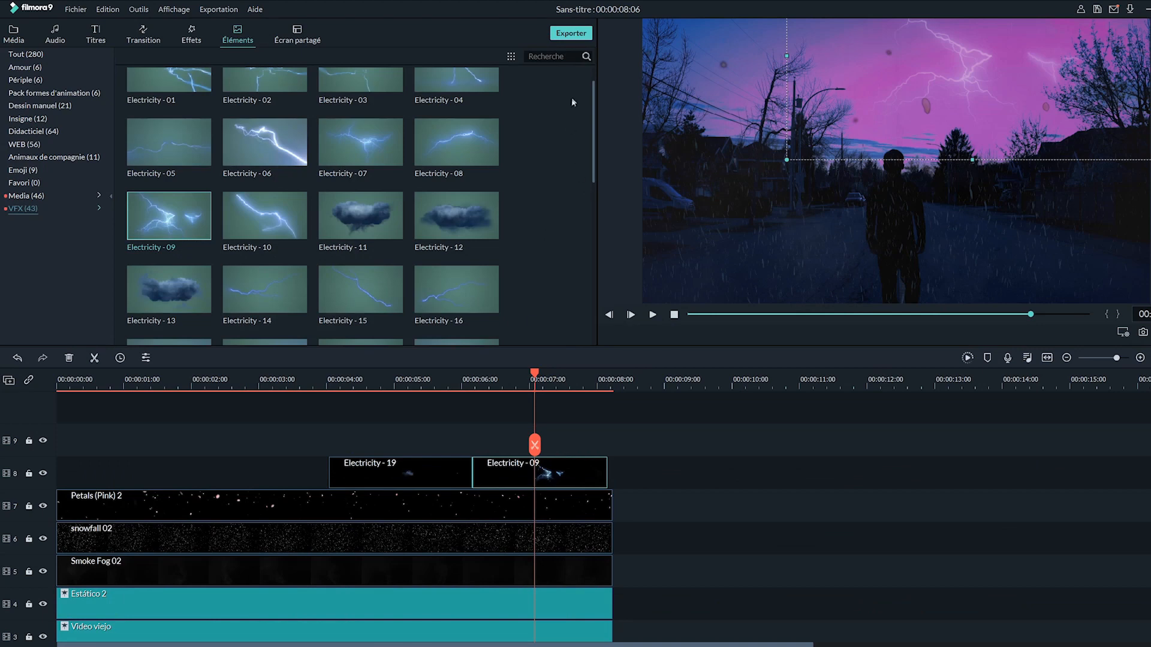
Export the project to the computer as an MP4 file named Ma vidéo in H:/Screen Rec.
{"action": "left_click", "coordinate": [571, 33]}
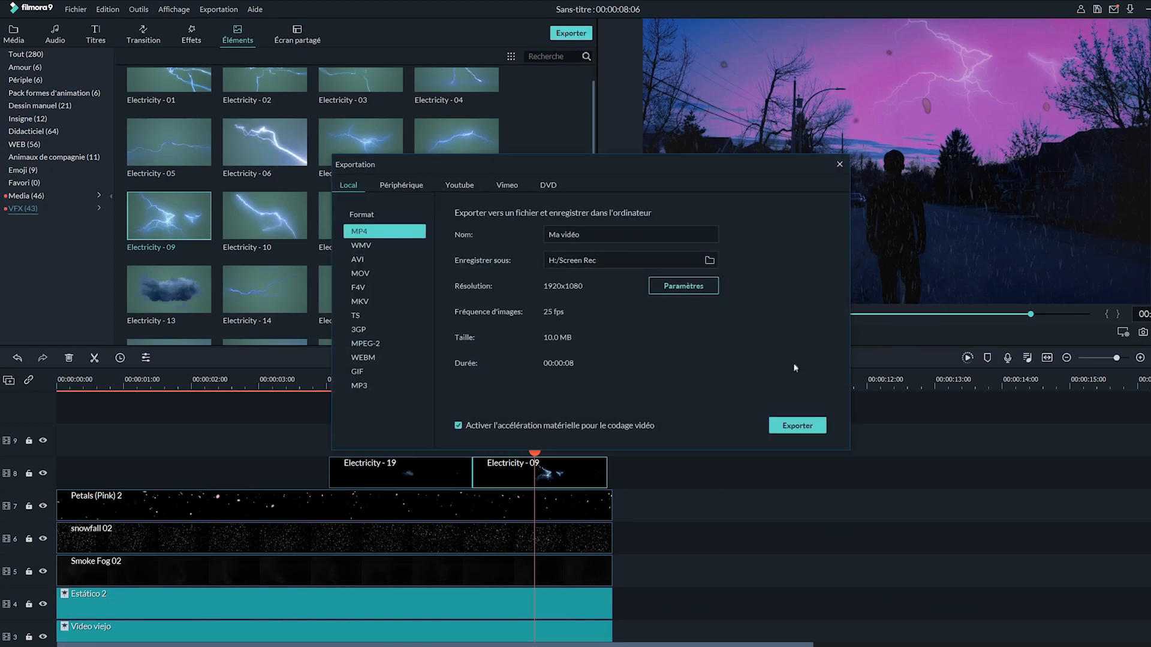
{"action": "left_click", "coordinate": [793, 426]}
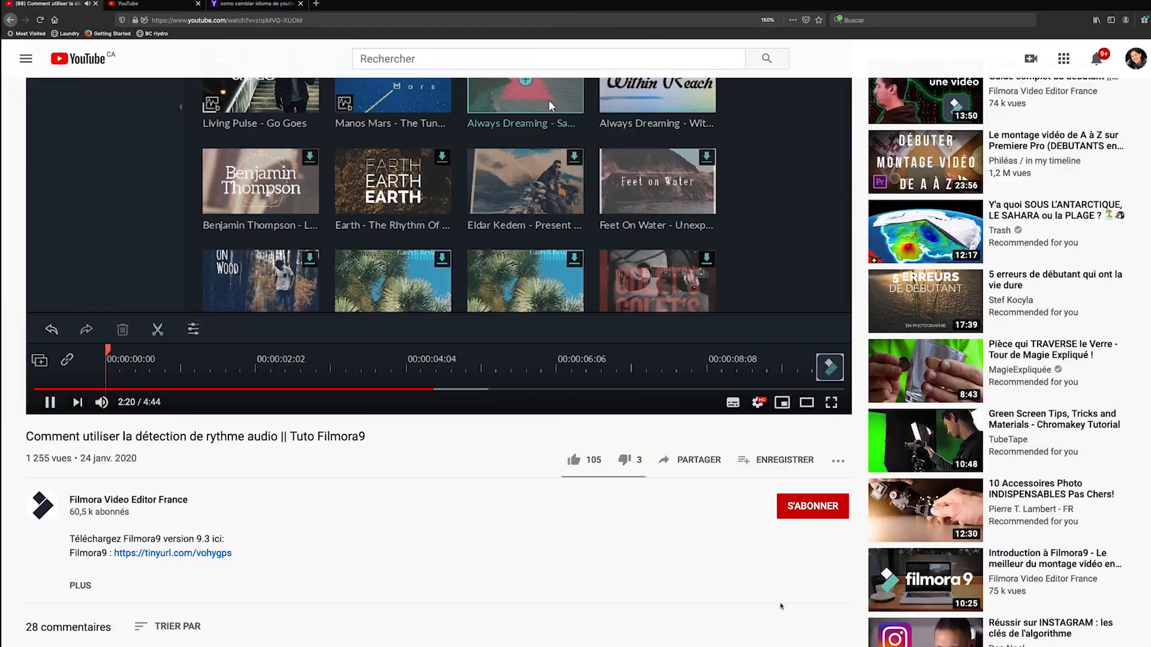
Switch to YouTube, like the Filmora9 audio beat detection tutorial and subscribe to the Filmora Video Editor France channel.
{"action": "scroll", "coordinate": [781, 607], "scroll_direction": "down", "scroll_amount": 1}
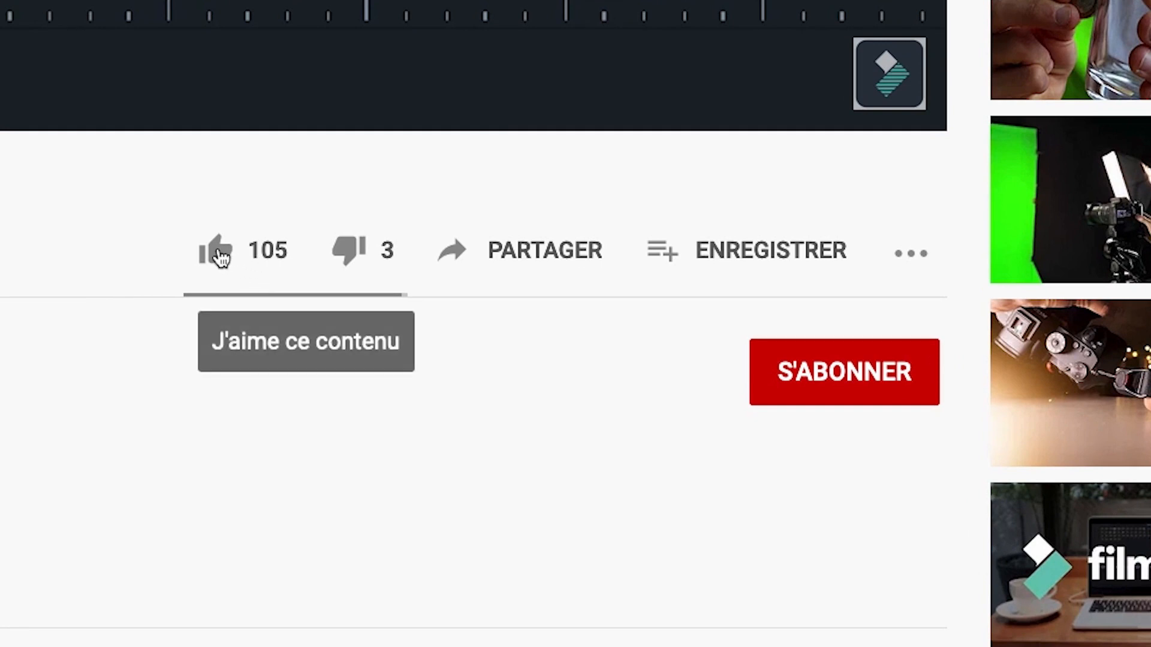
{"action": "left_click", "coordinate": [219, 255]}
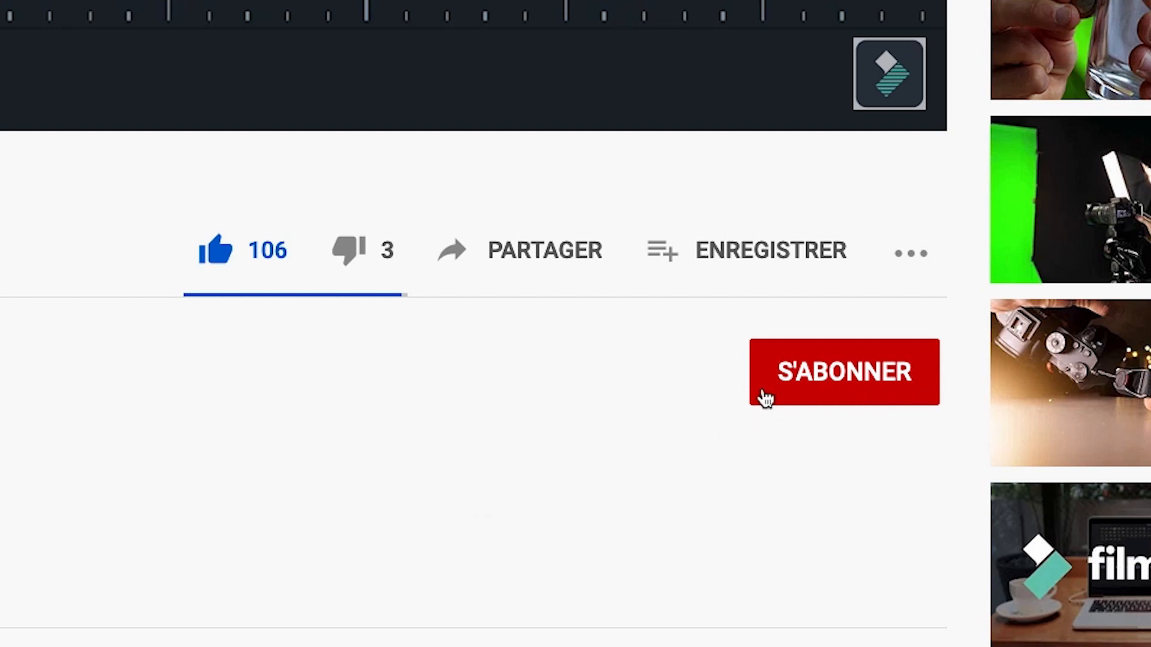
{"action": "left_click", "coordinate": [837, 389]}
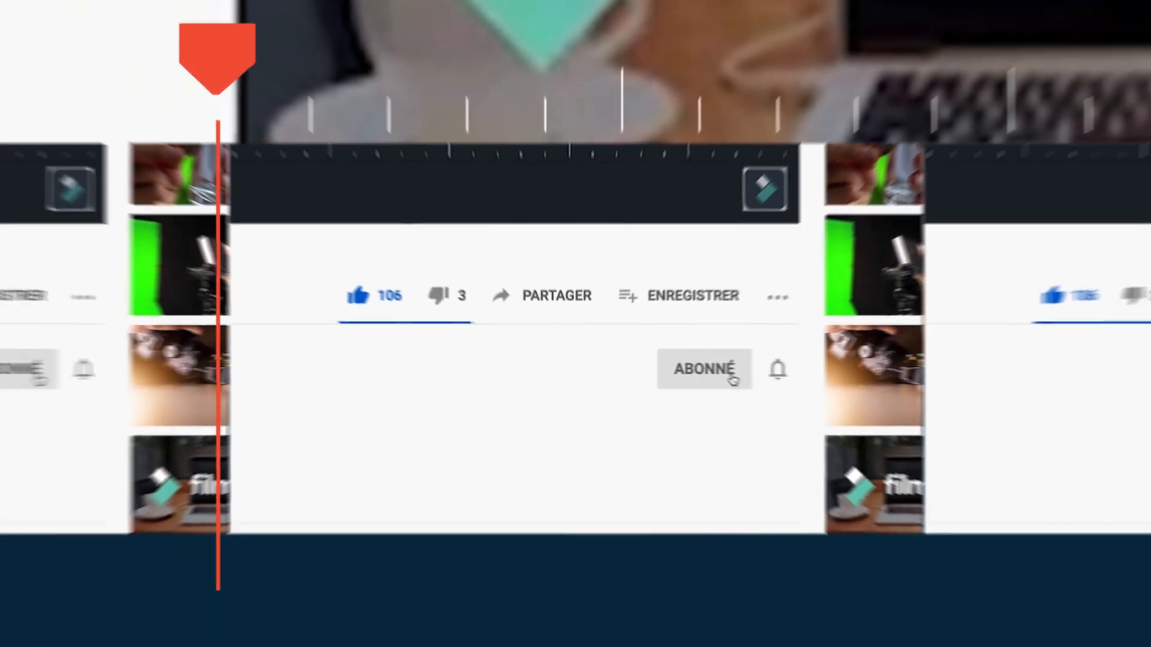